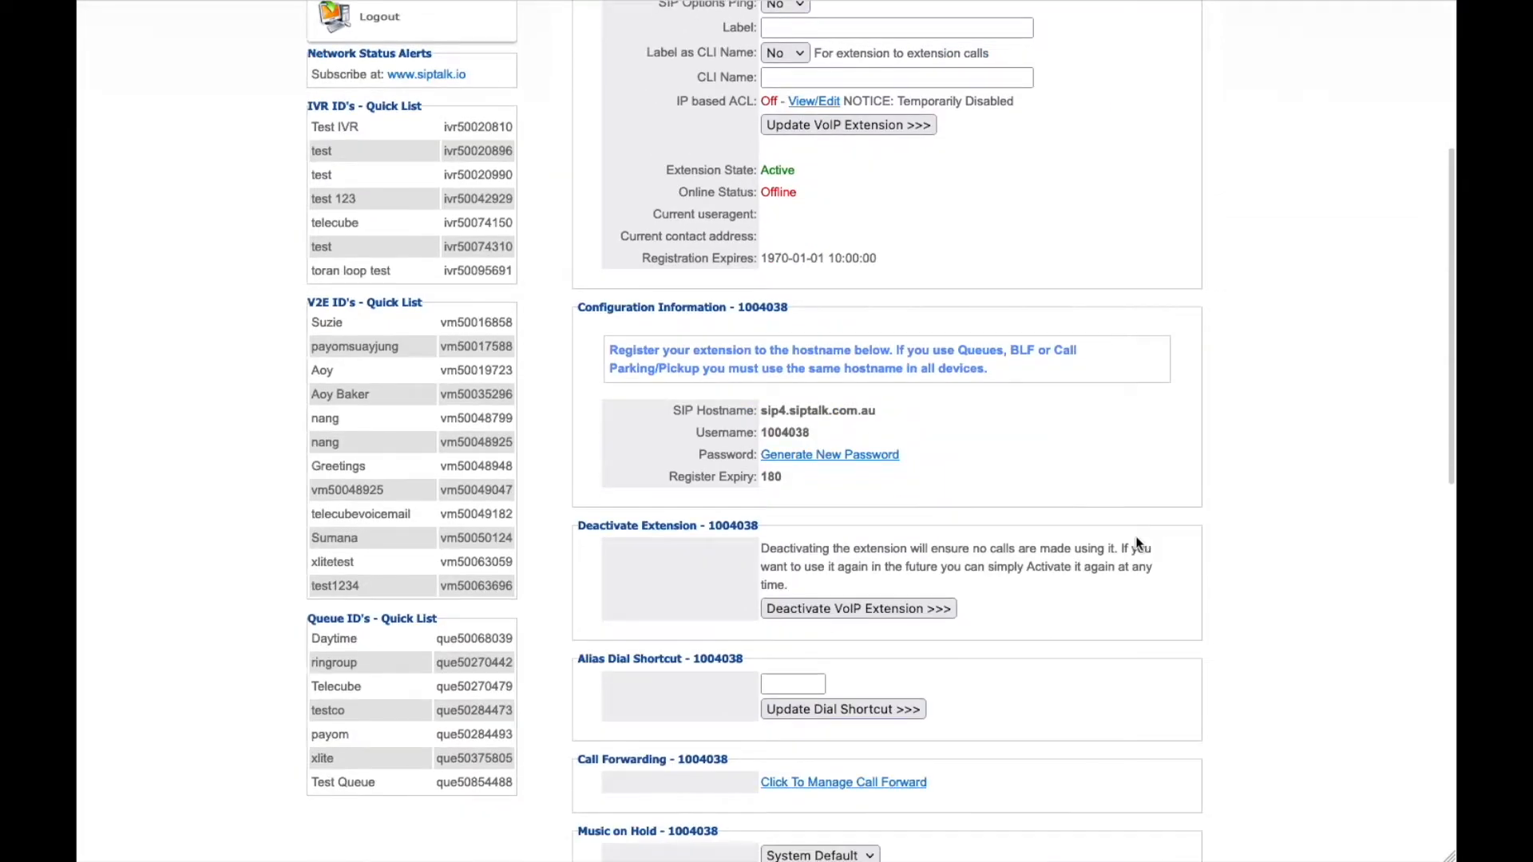
Generate a new password for the VoIP extension and confirm the request.
{"action": "left_click", "coordinate": [830, 455]}
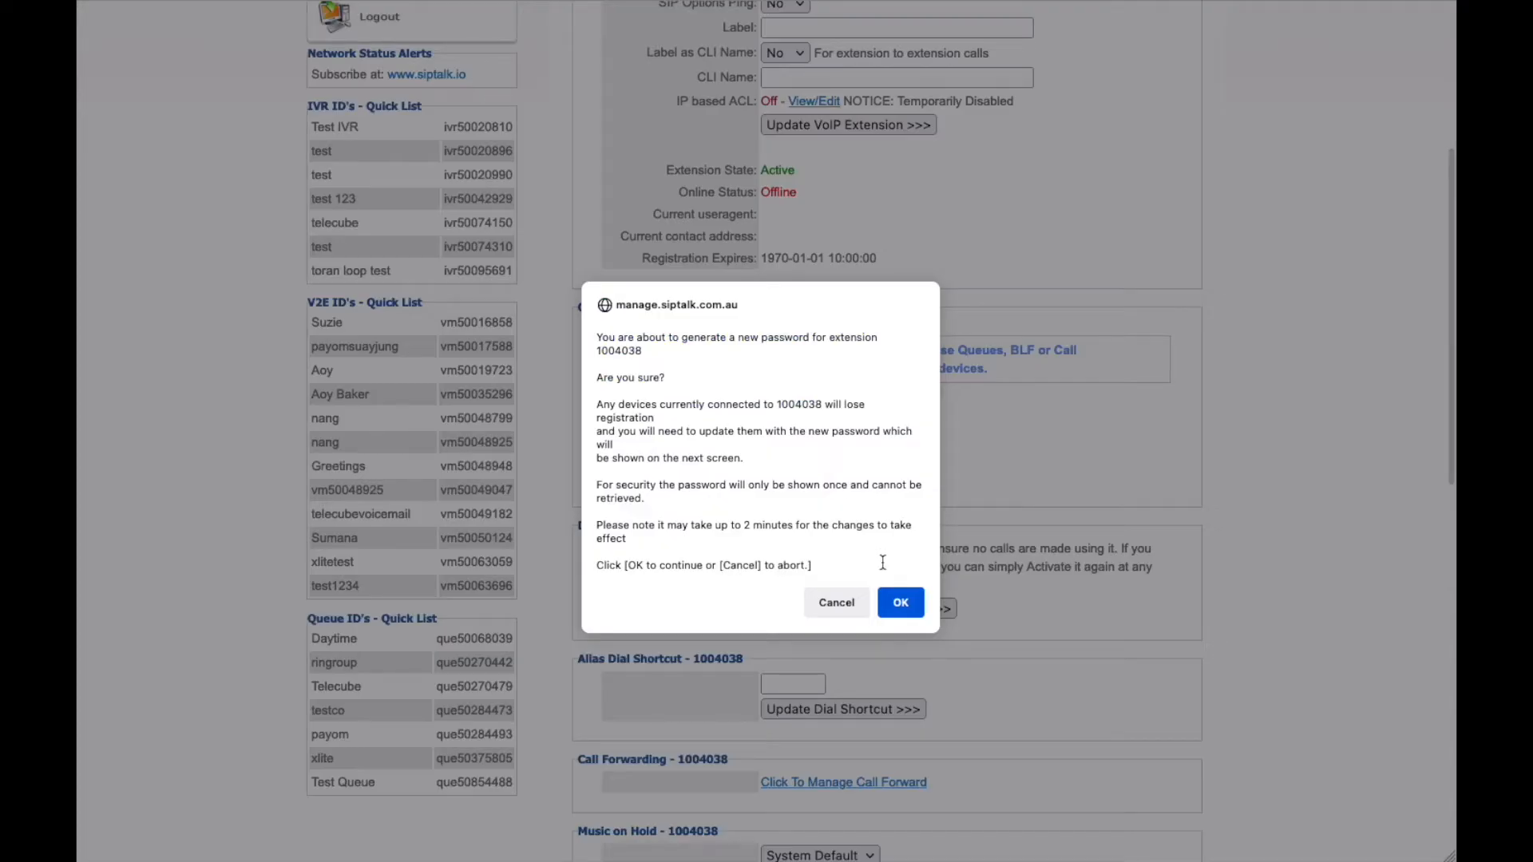
{"action": "left_click", "coordinate": [900, 603]}
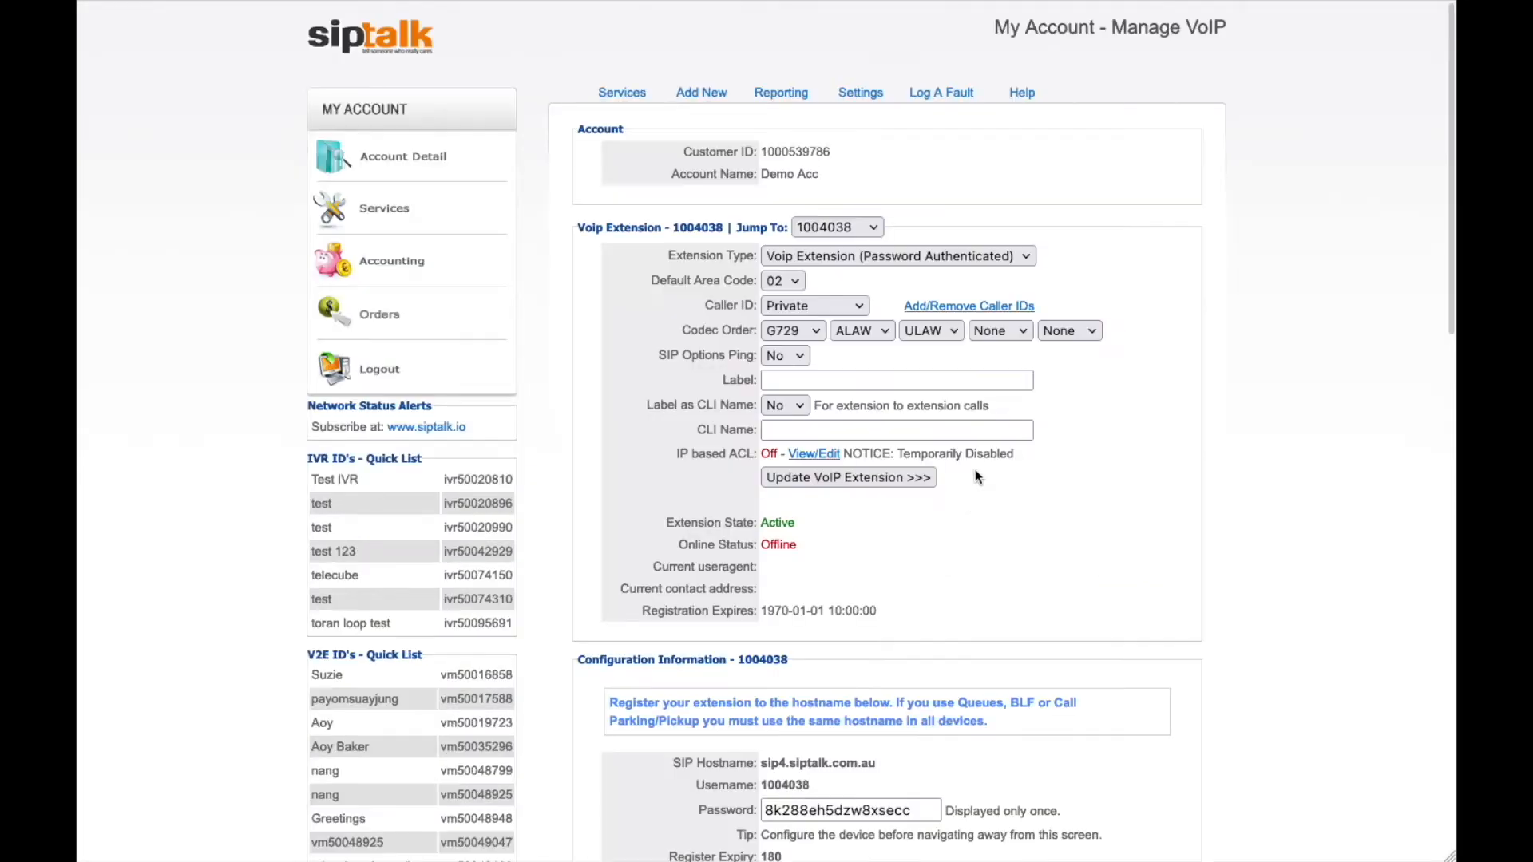
{"action": "scroll", "coordinate": [976, 476], "scroll_direction": "down", "scroll_amount": 5}
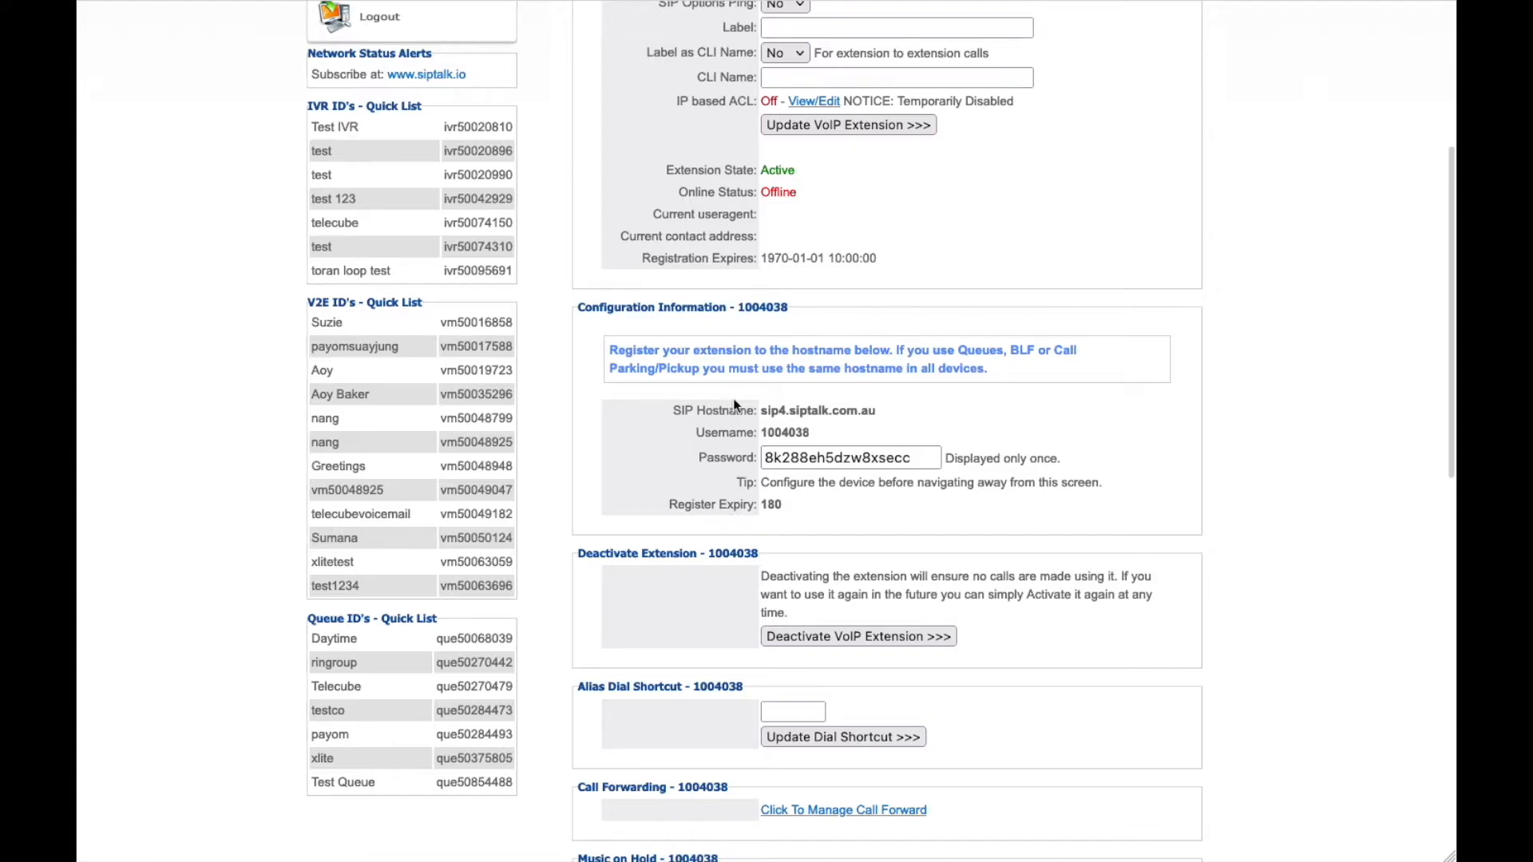
Copy the extension's SIP hostname and, in the Cisco Phone Adapter Configuration Utility's Quick Setup, set Line 1's proxy to sip4.siptalk.com.au.
{"action": "double_click", "coordinate": [773, 411]}
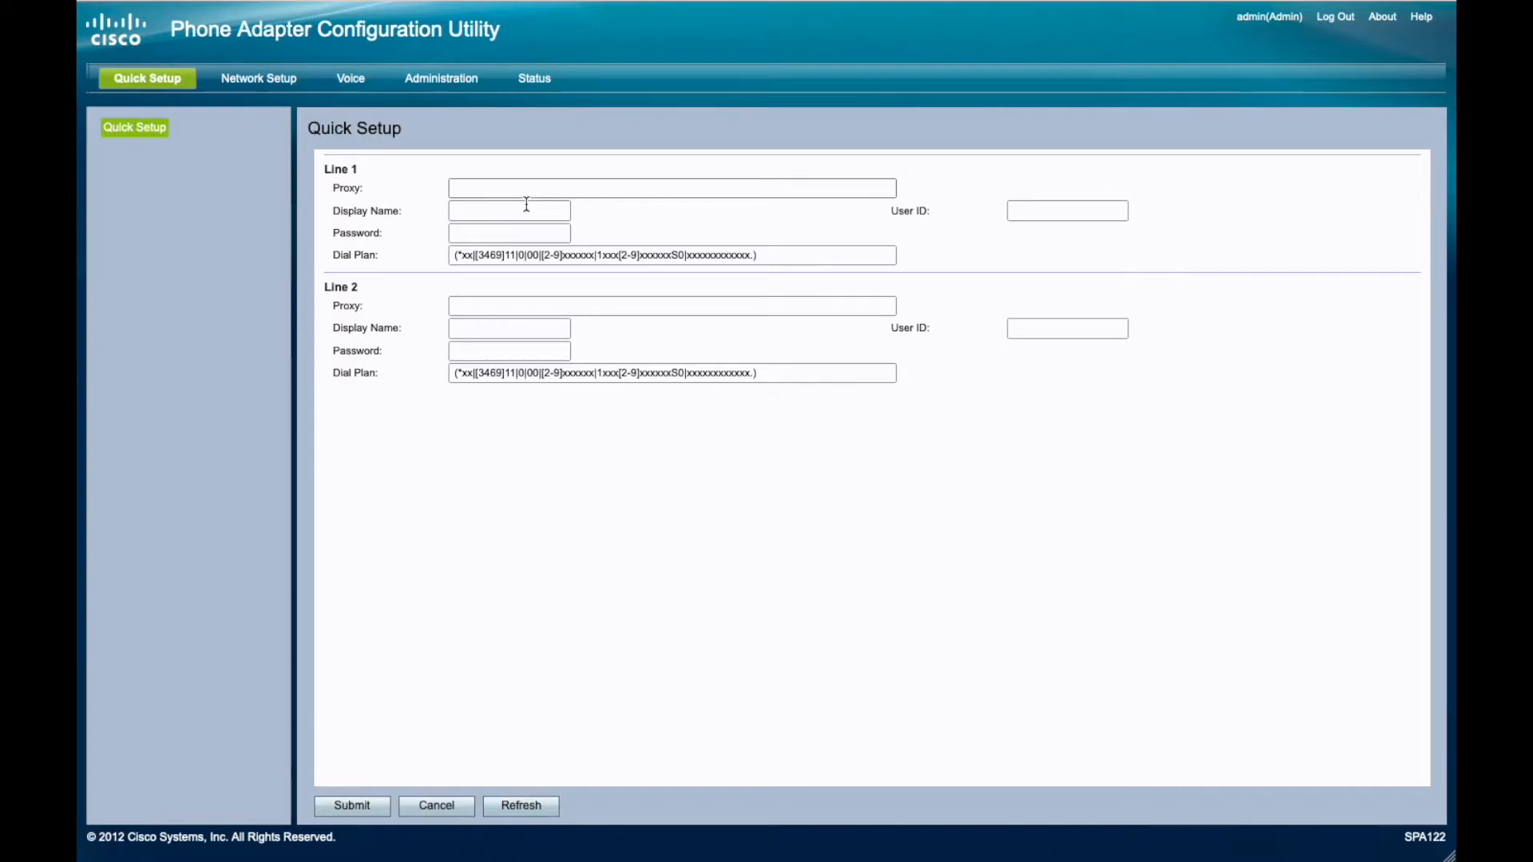
{"action": "left_click", "coordinate": [505, 190]}
{"action": "type", "text": "sip4.siptalk.com.au"}
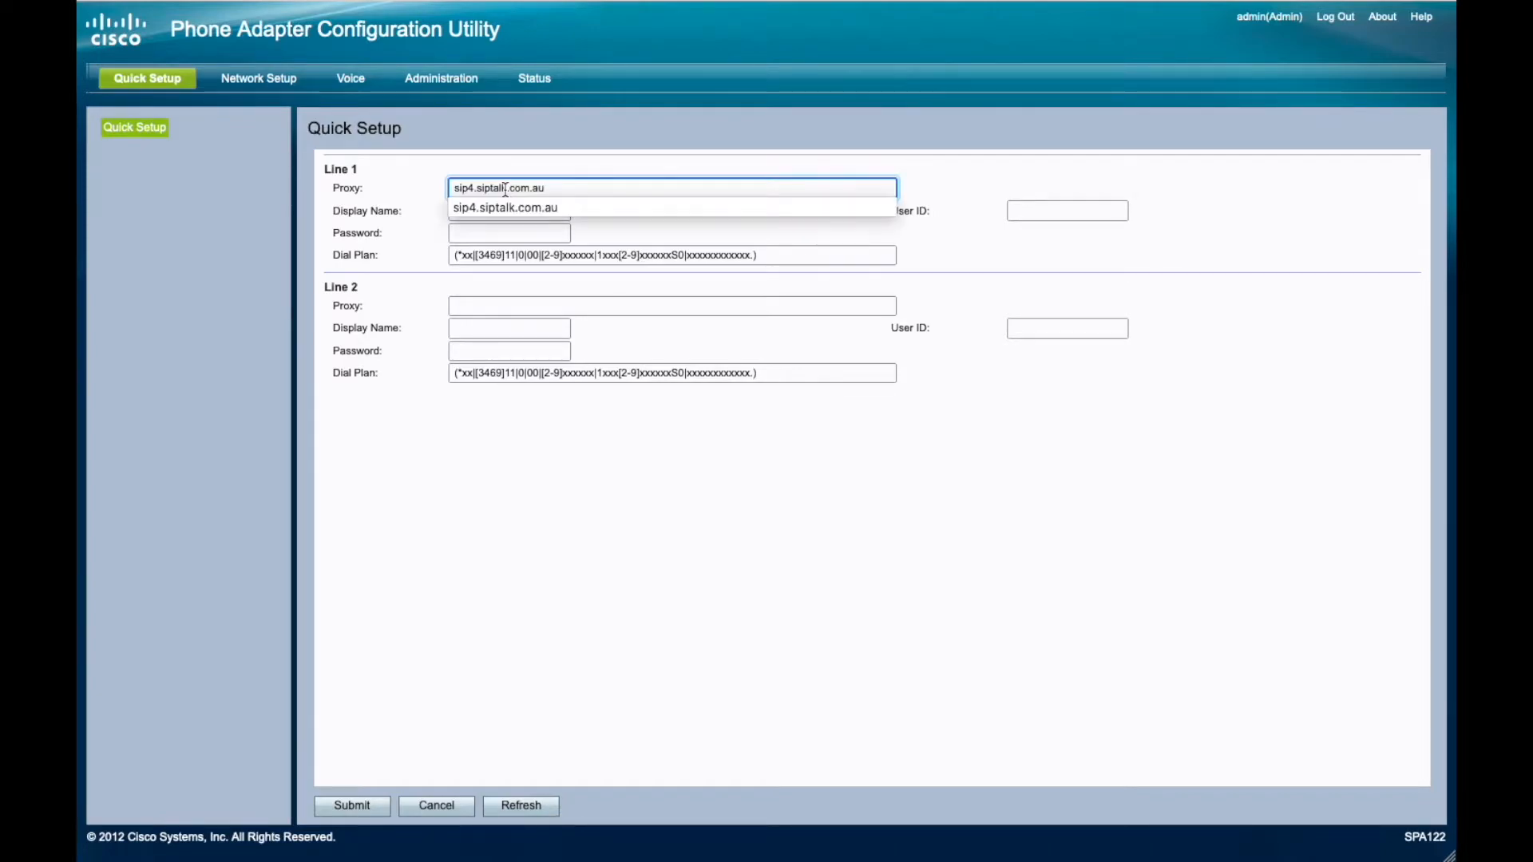
{"action": "left_click", "coordinate": [705, 239]}
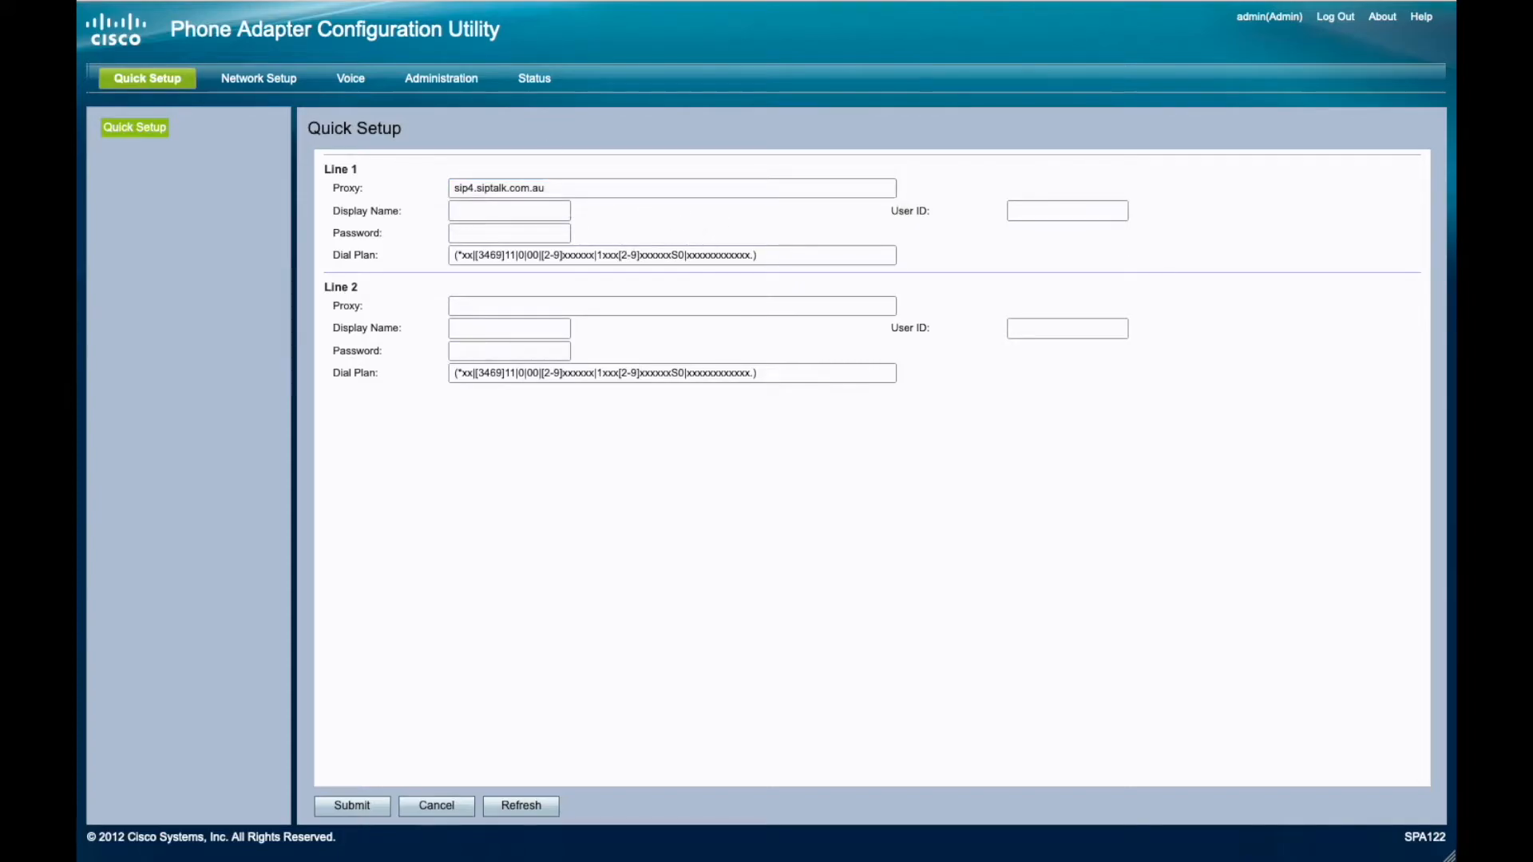
Copy the extension's username from the Siptalk page into Line 1's Display Name and User ID in the Cisco Quick Setup.
{"action": "key", "text": "alt+Tab"}
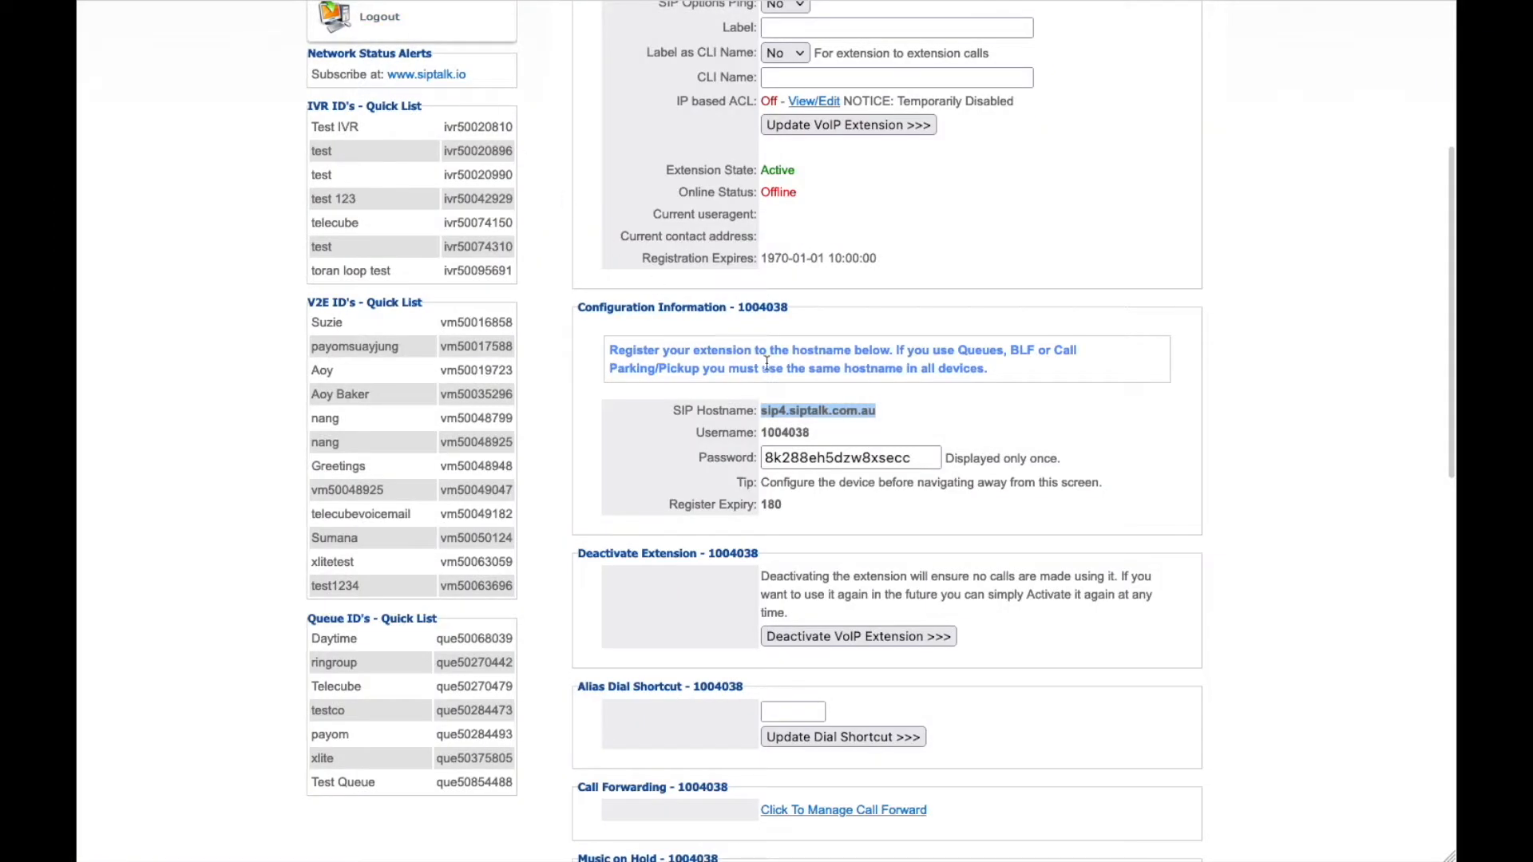
{"action": "double_click", "coordinate": [788, 432]}
{"action": "key", "text": "ctrl+c"}
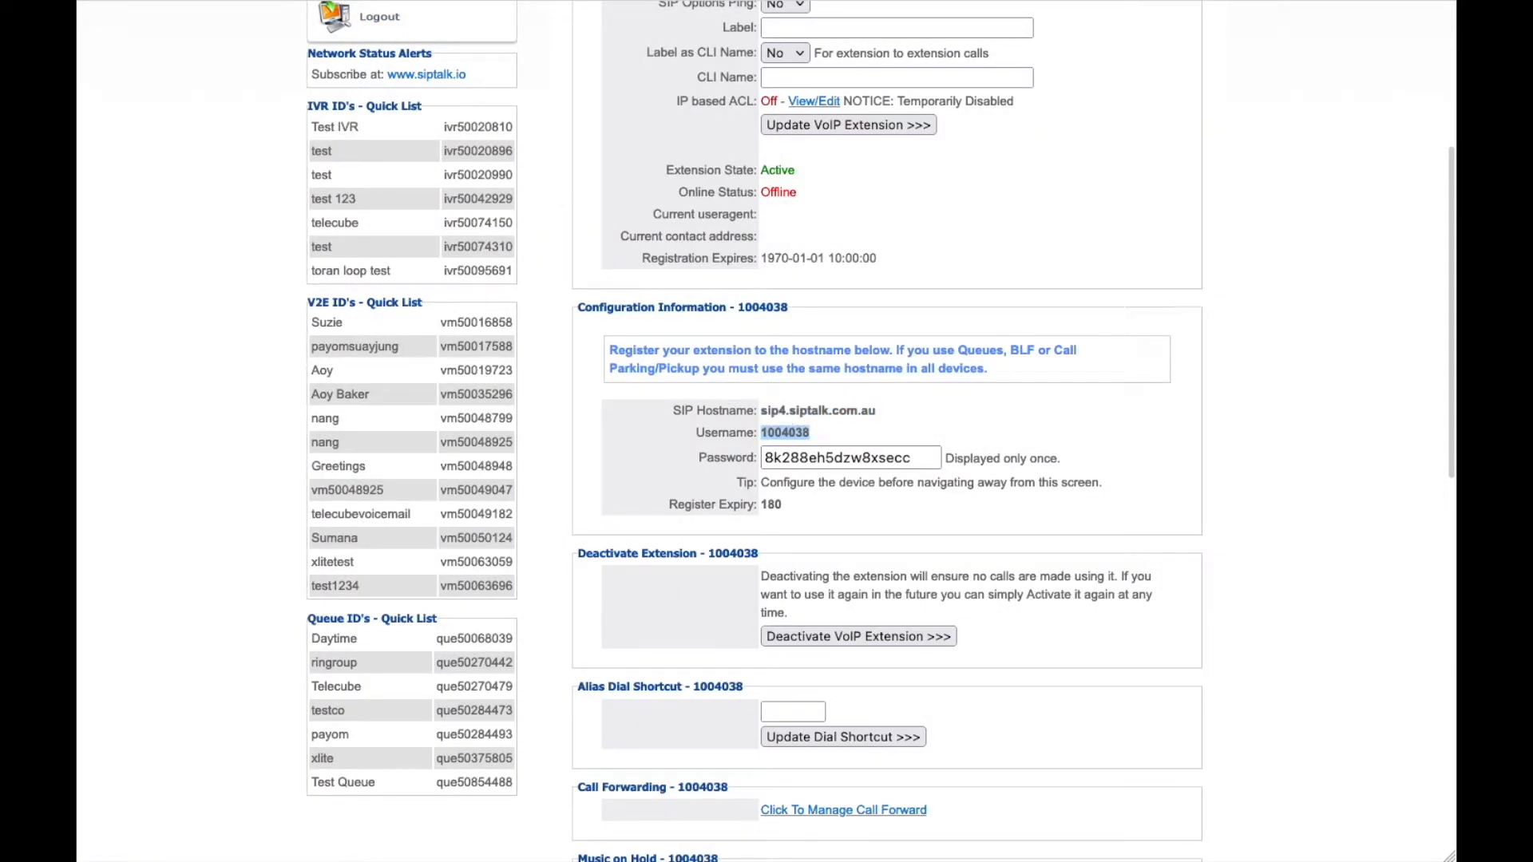
{"action": "key", "text": "alt+Tab"}
{"action": "left_click", "coordinate": [476, 210]}
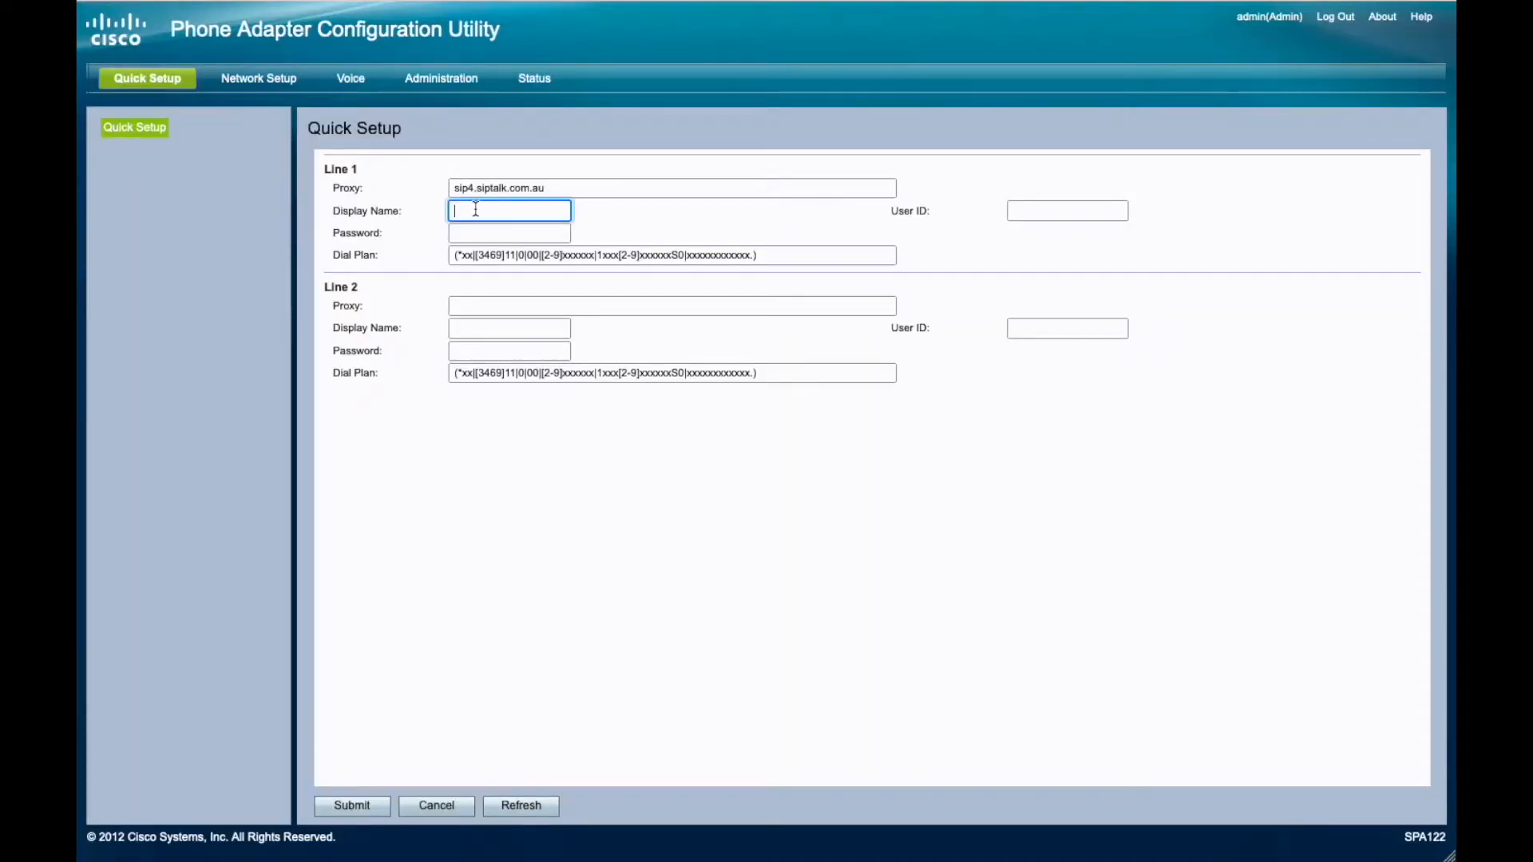
{"action": "key", "text": "ctrl+v"}
{"action": "left_click", "coordinate": [1041, 210]}
{"action": "key", "text": "ctrl+v"}
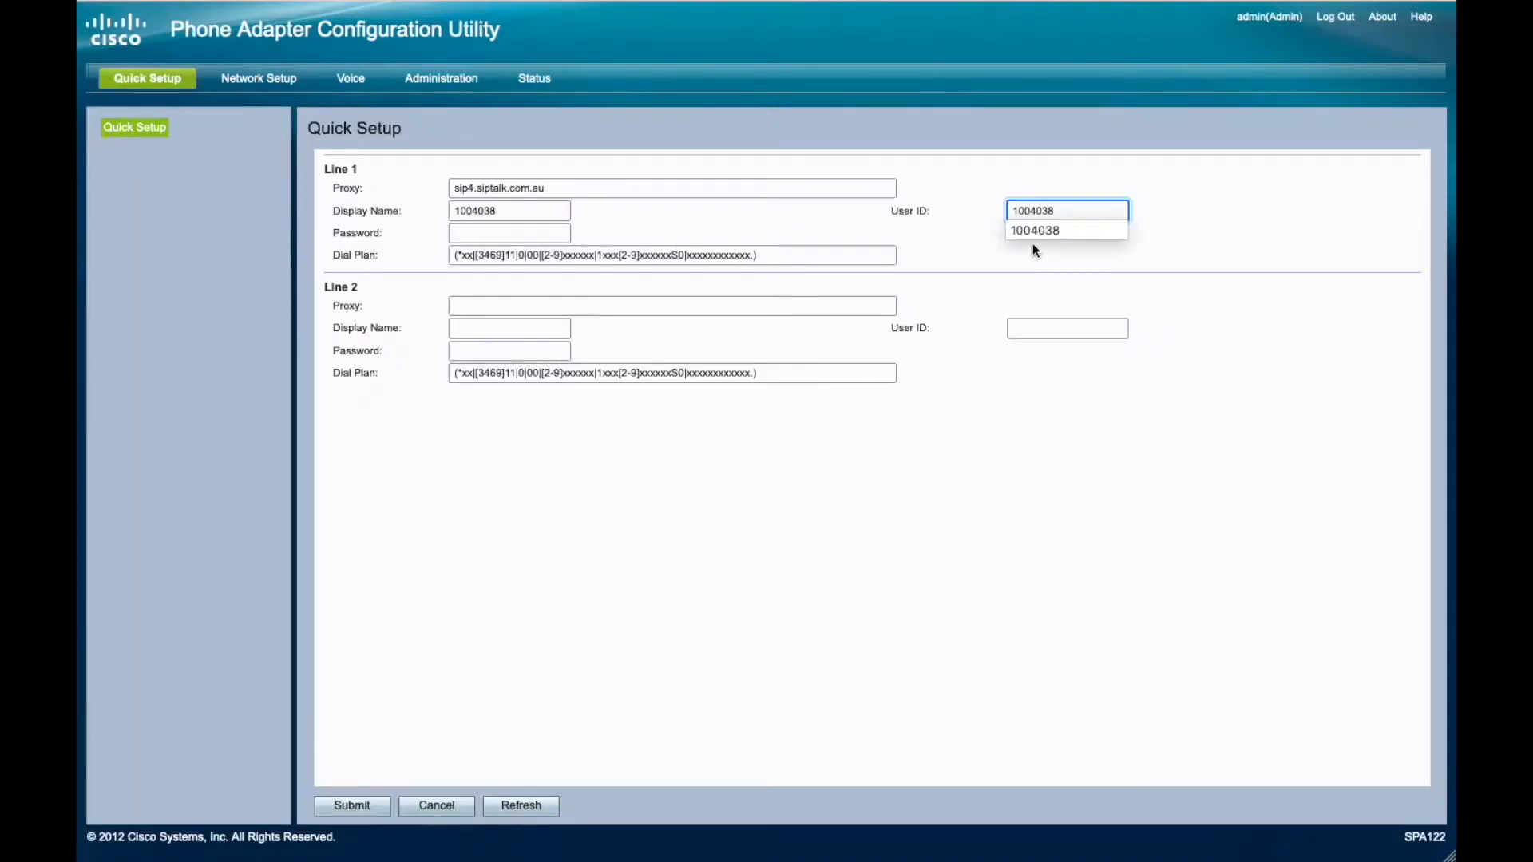
{"action": "left_click", "coordinate": [1004, 260]}
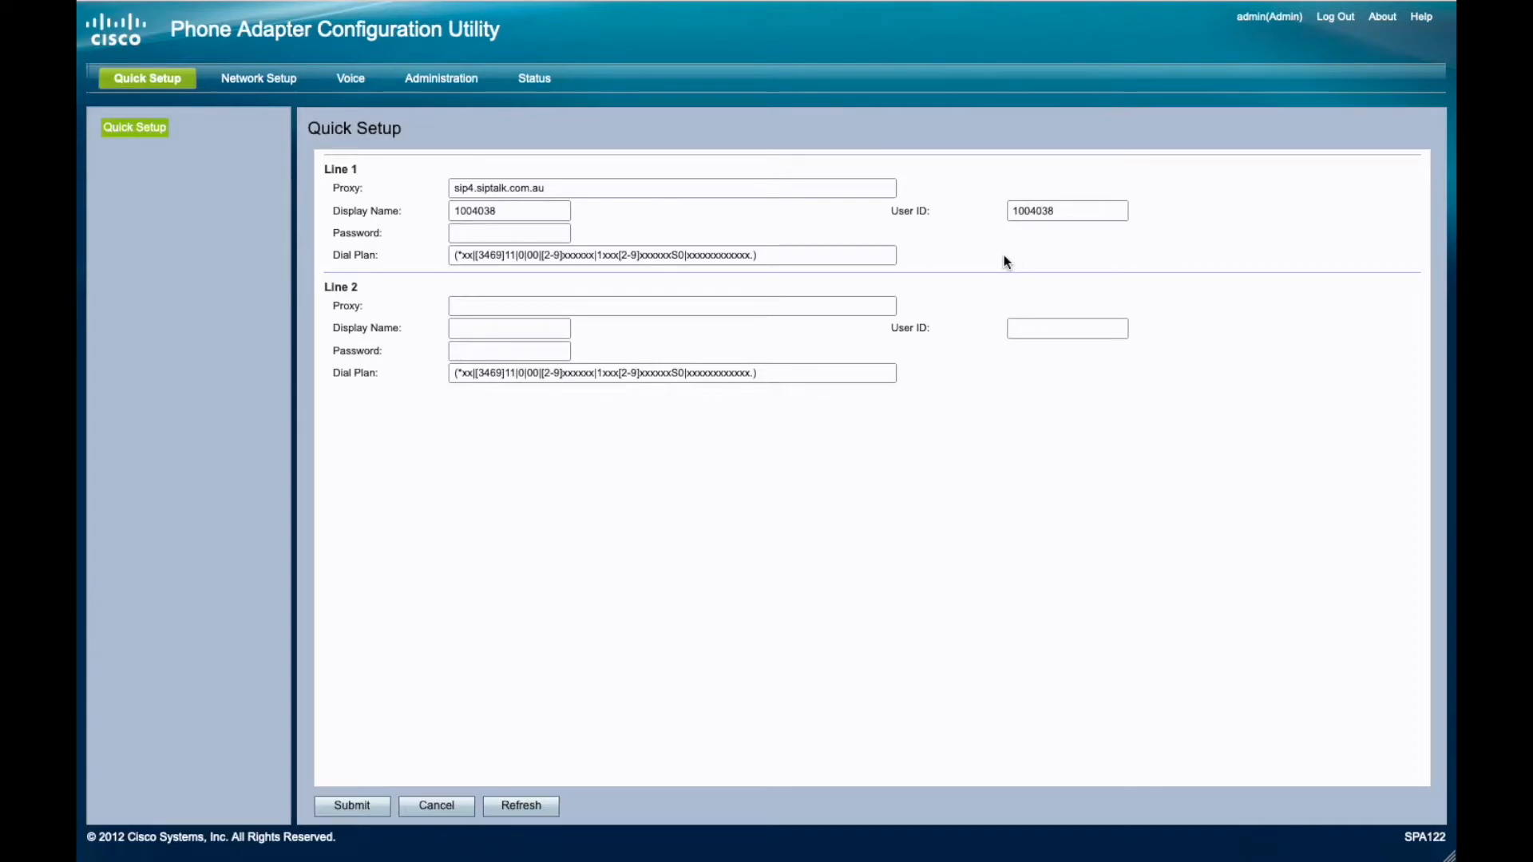
Copy the extension's generated password from the Siptalk page into Line 1's Password field in the Cisco Quick Setup and submit the settings.
{"action": "key", "text": "alt+Tab"}
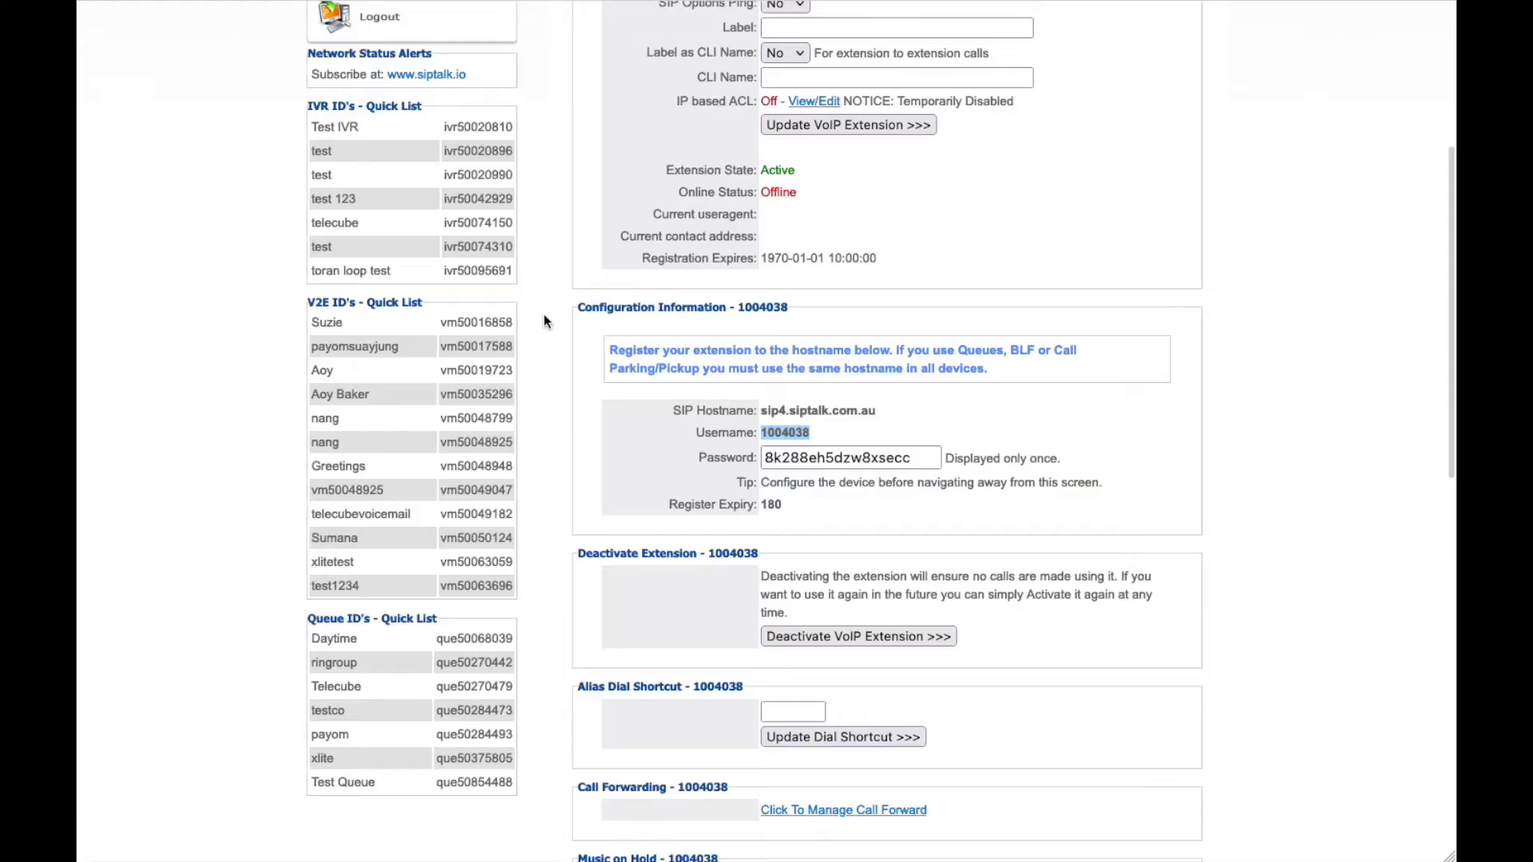
{"action": "double_click", "coordinate": [815, 455]}
{"action": "key", "text": "ctrl+c"}
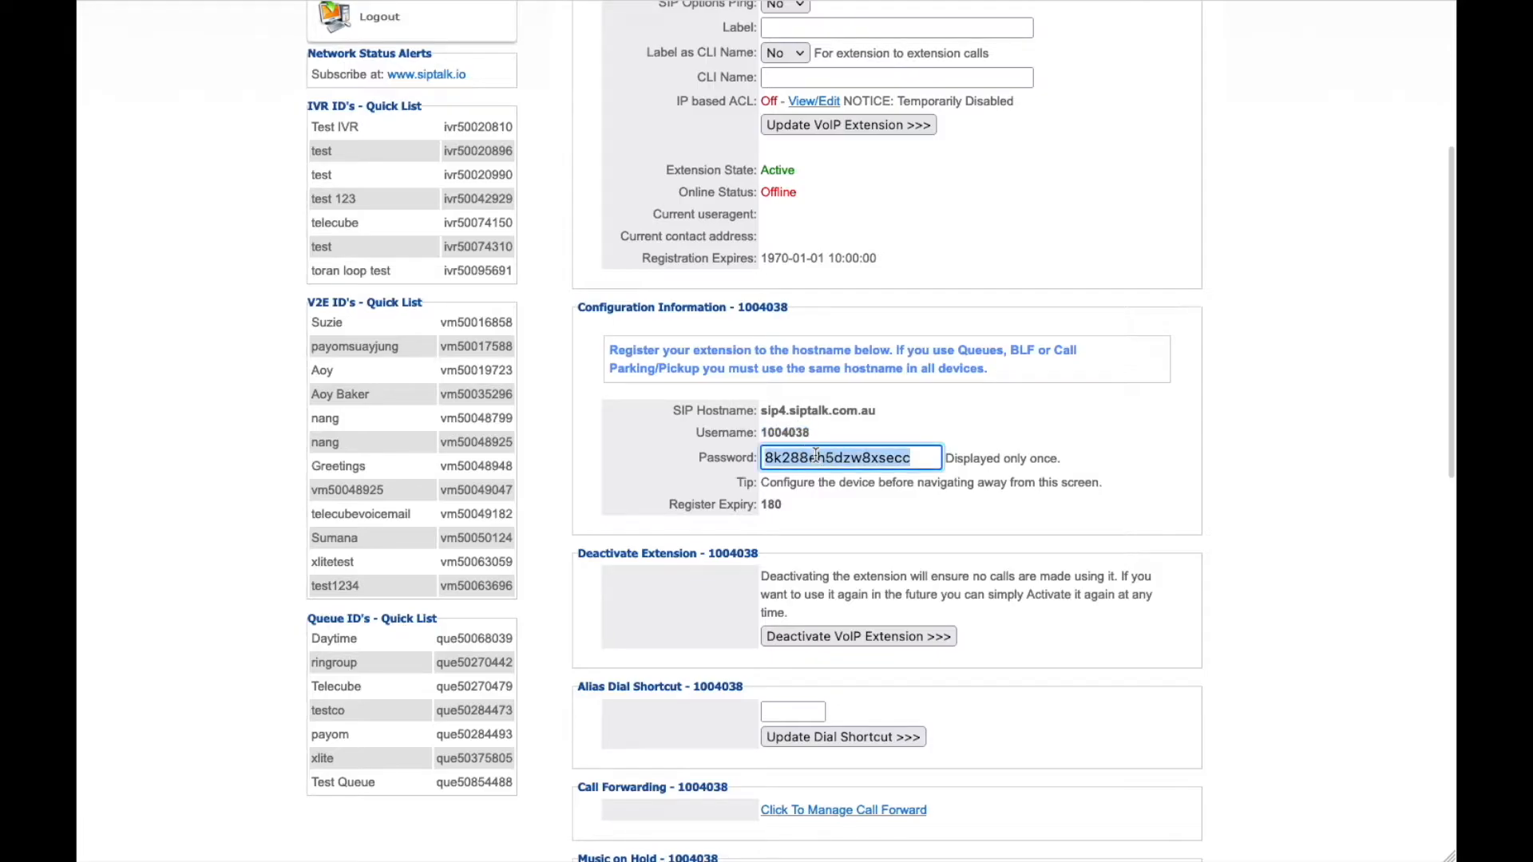
{"action": "key", "text": "alt+Tab"}
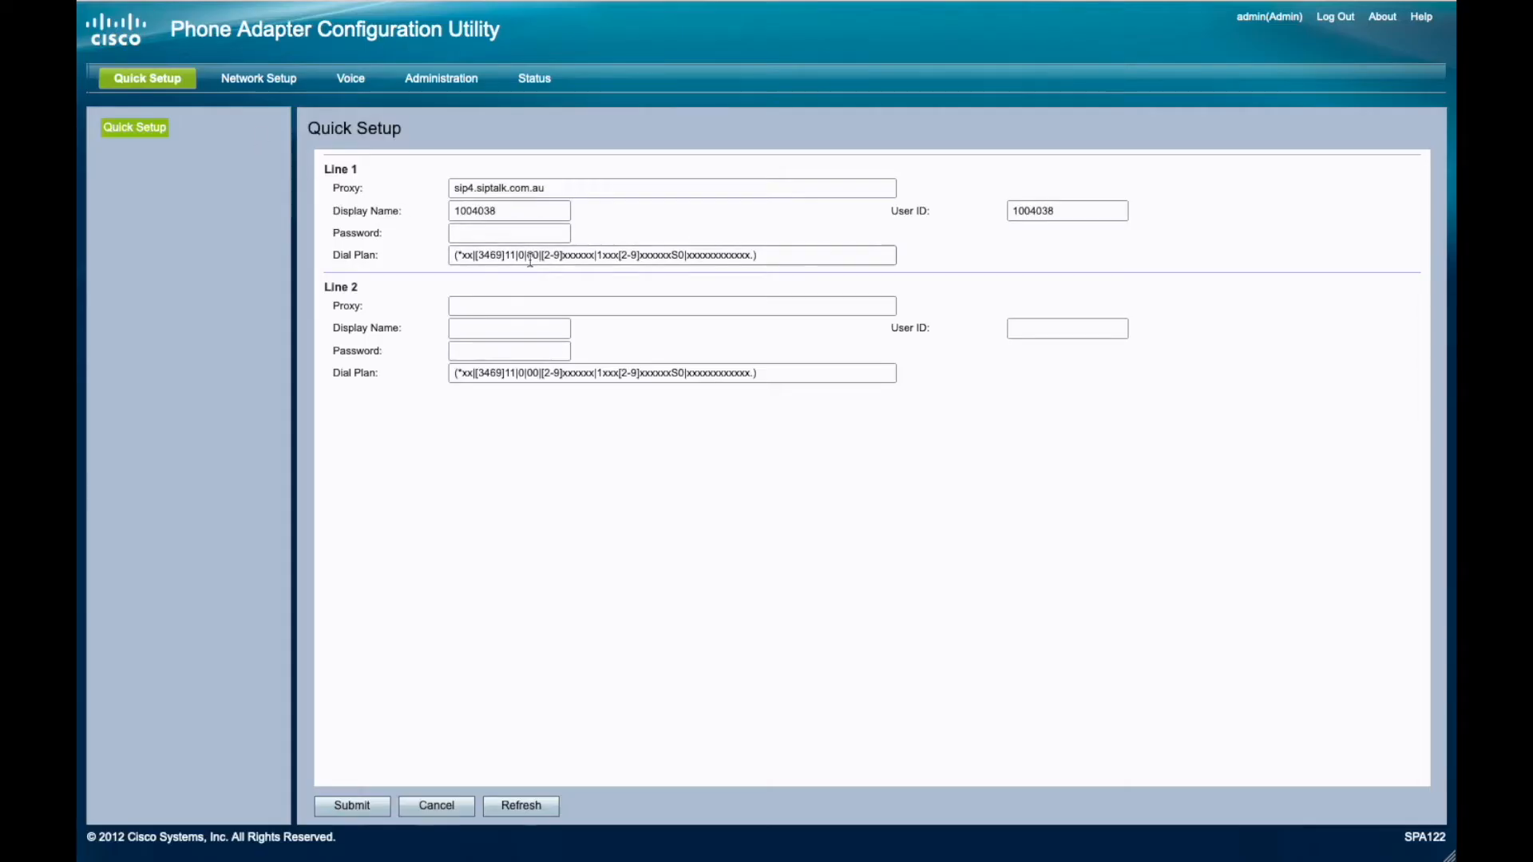
{"action": "left_click", "coordinate": [510, 235]}
{"action": "key", "text": "ctrl+v"}
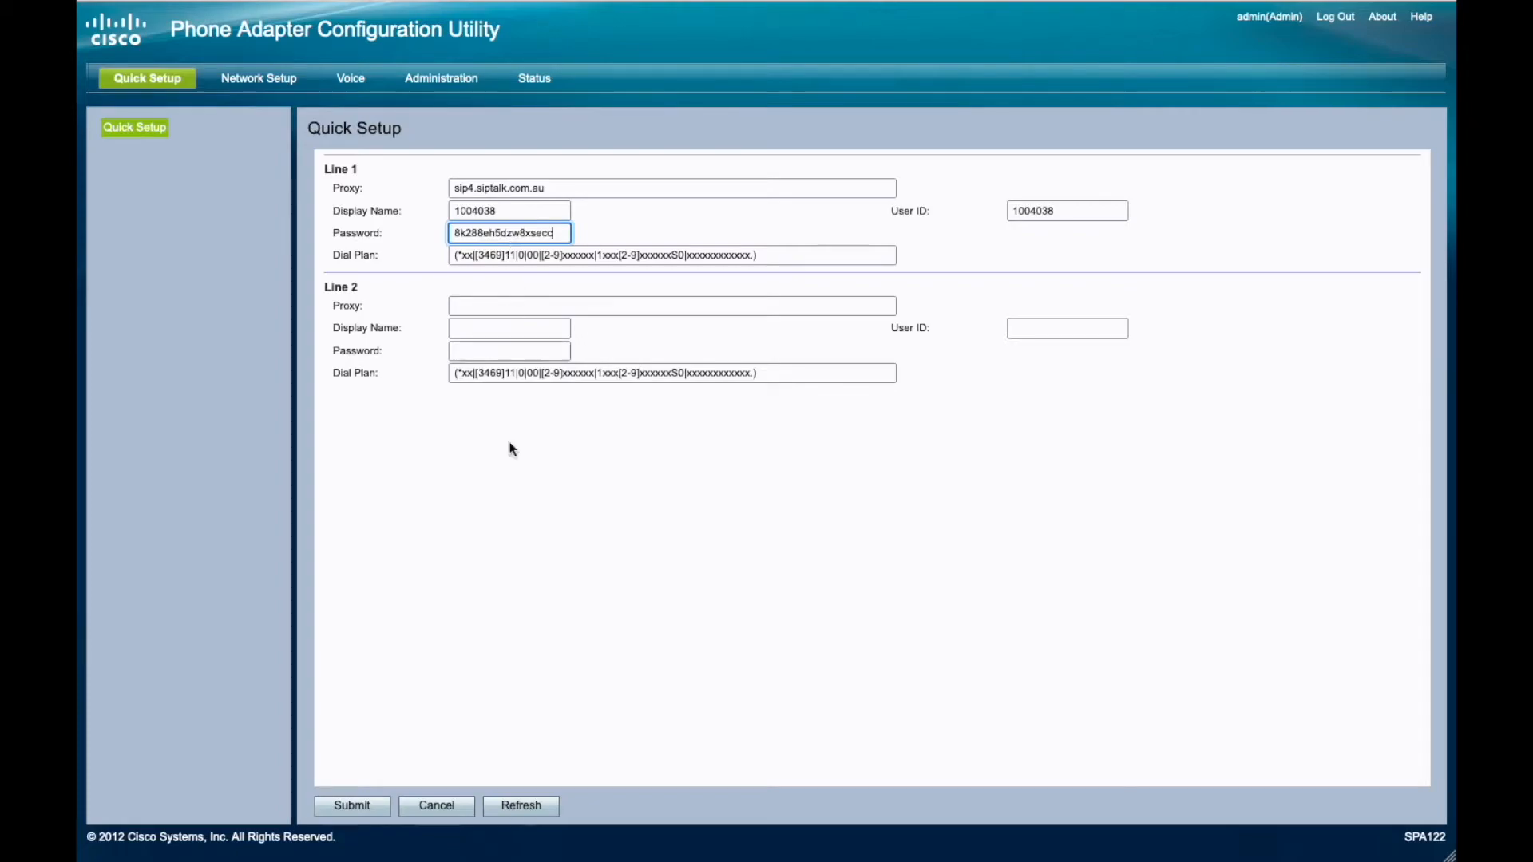
{"action": "left_click", "coordinate": [348, 804]}
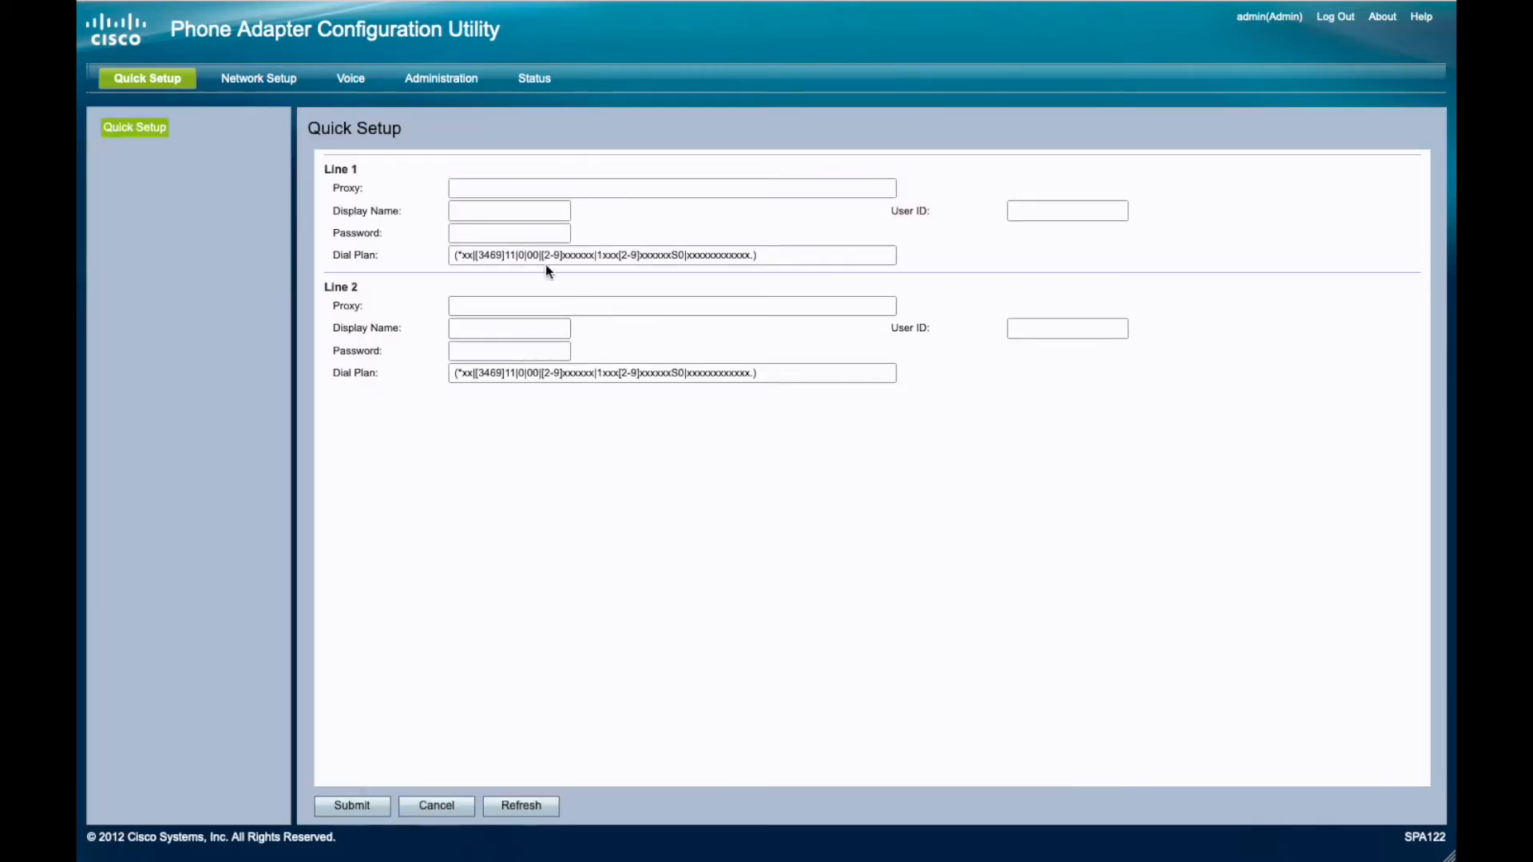
Open the Line 1 voice settings and set both NAT Mapping Enable and NAT Keep Alive Enable to yes.
{"action": "left_click", "coordinate": [345, 83]}
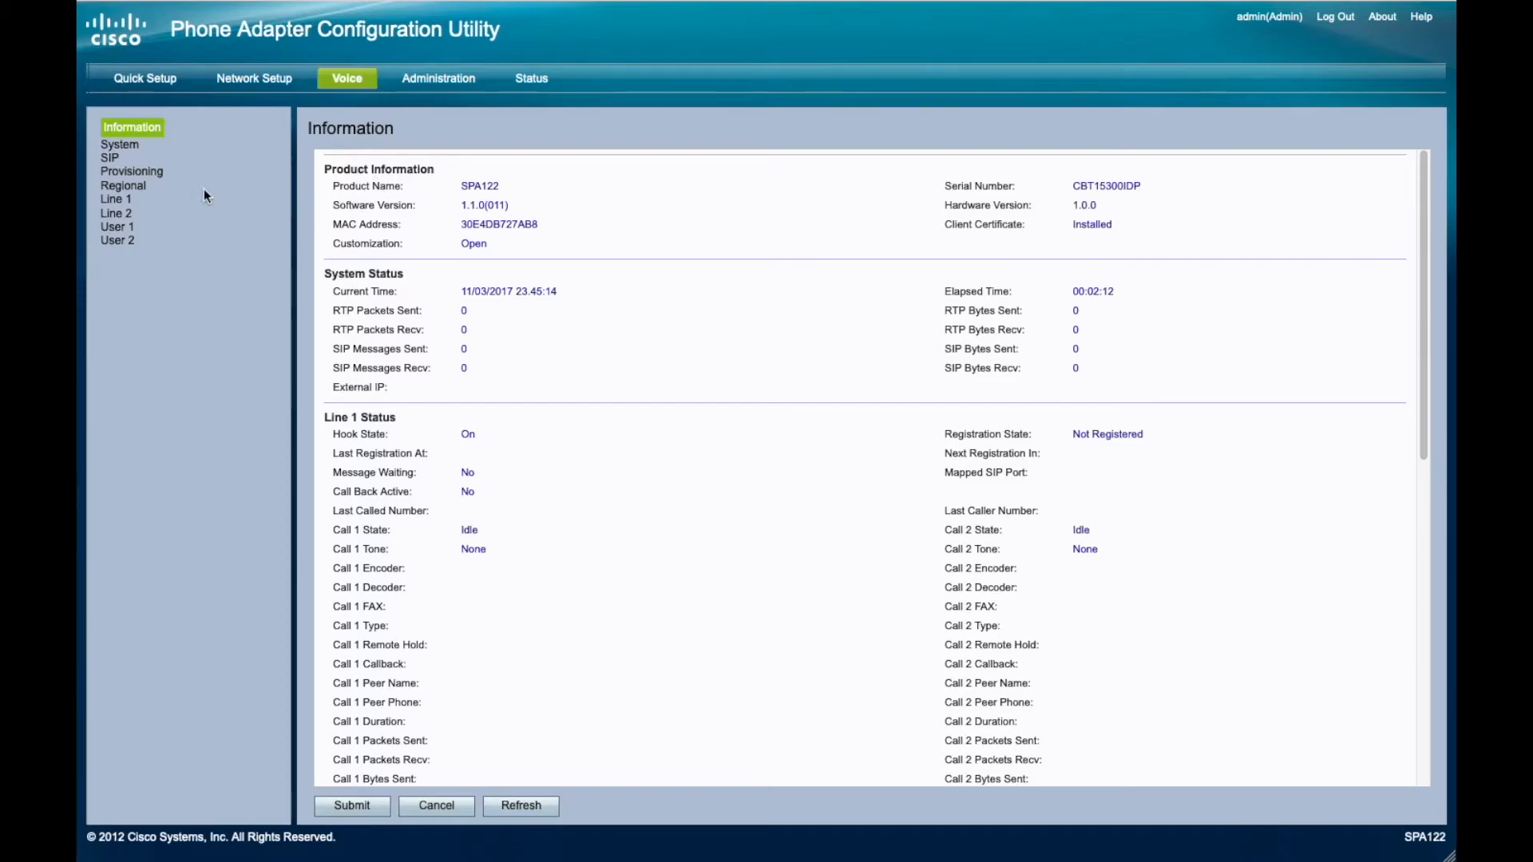
{"action": "left_click", "coordinate": [121, 200]}
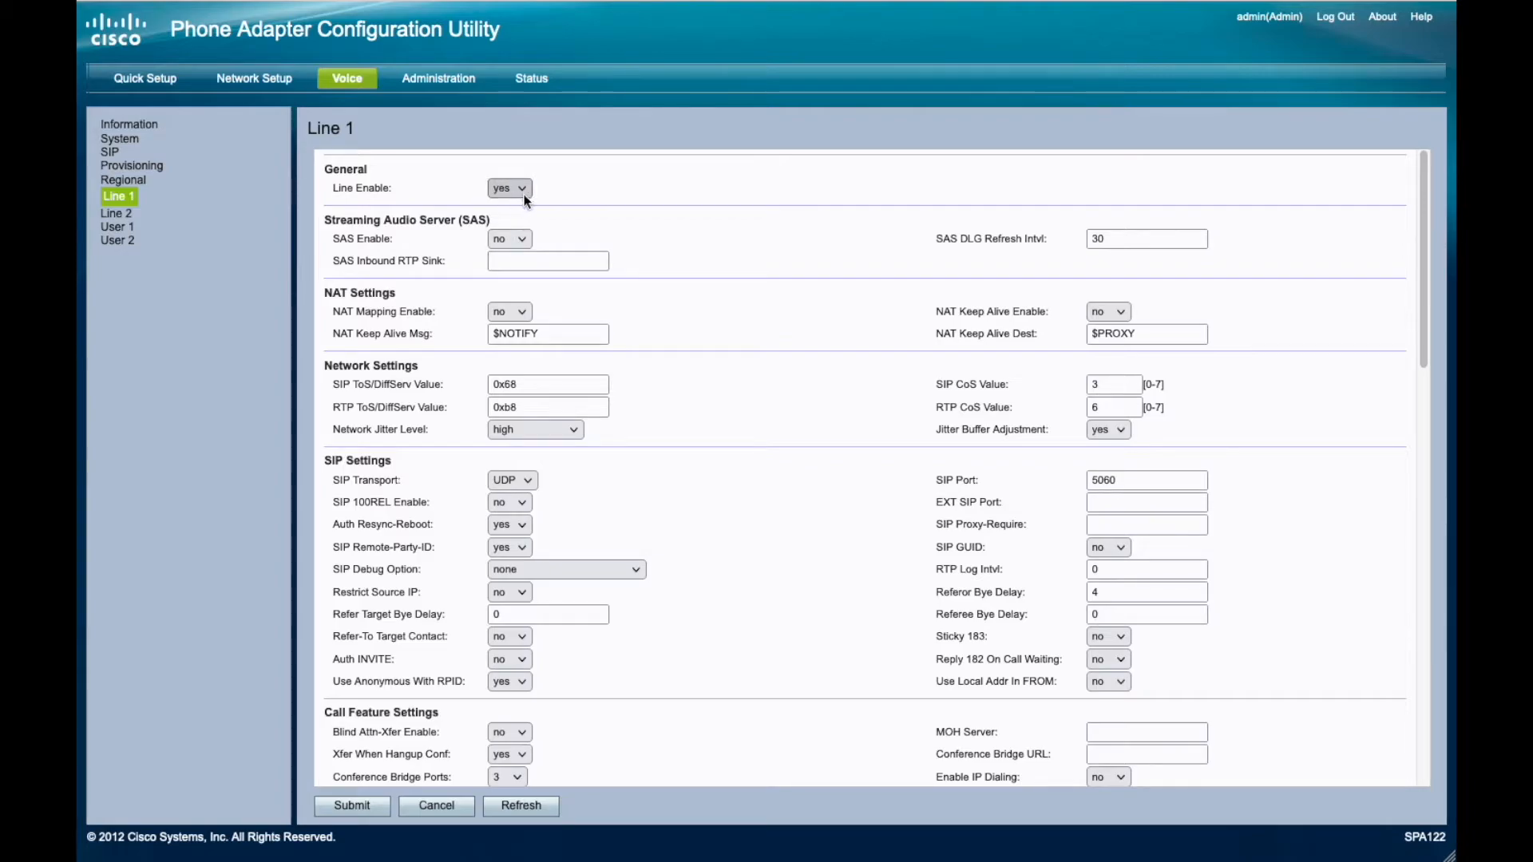
{"action": "left_click", "coordinate": [505, 311]}
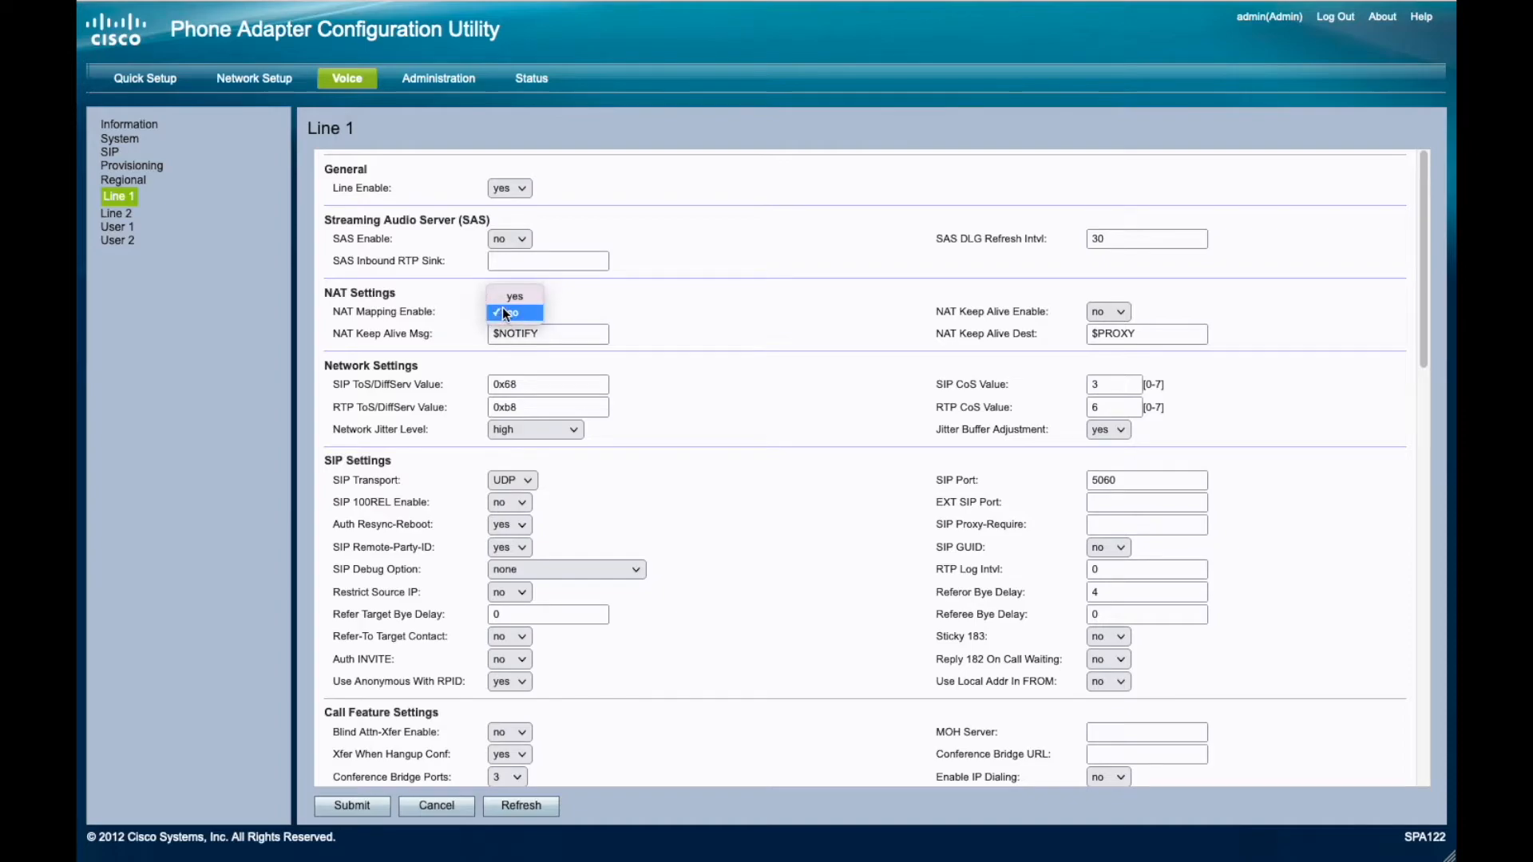
{"action": "left_click", "coordinate": [511, 298]}
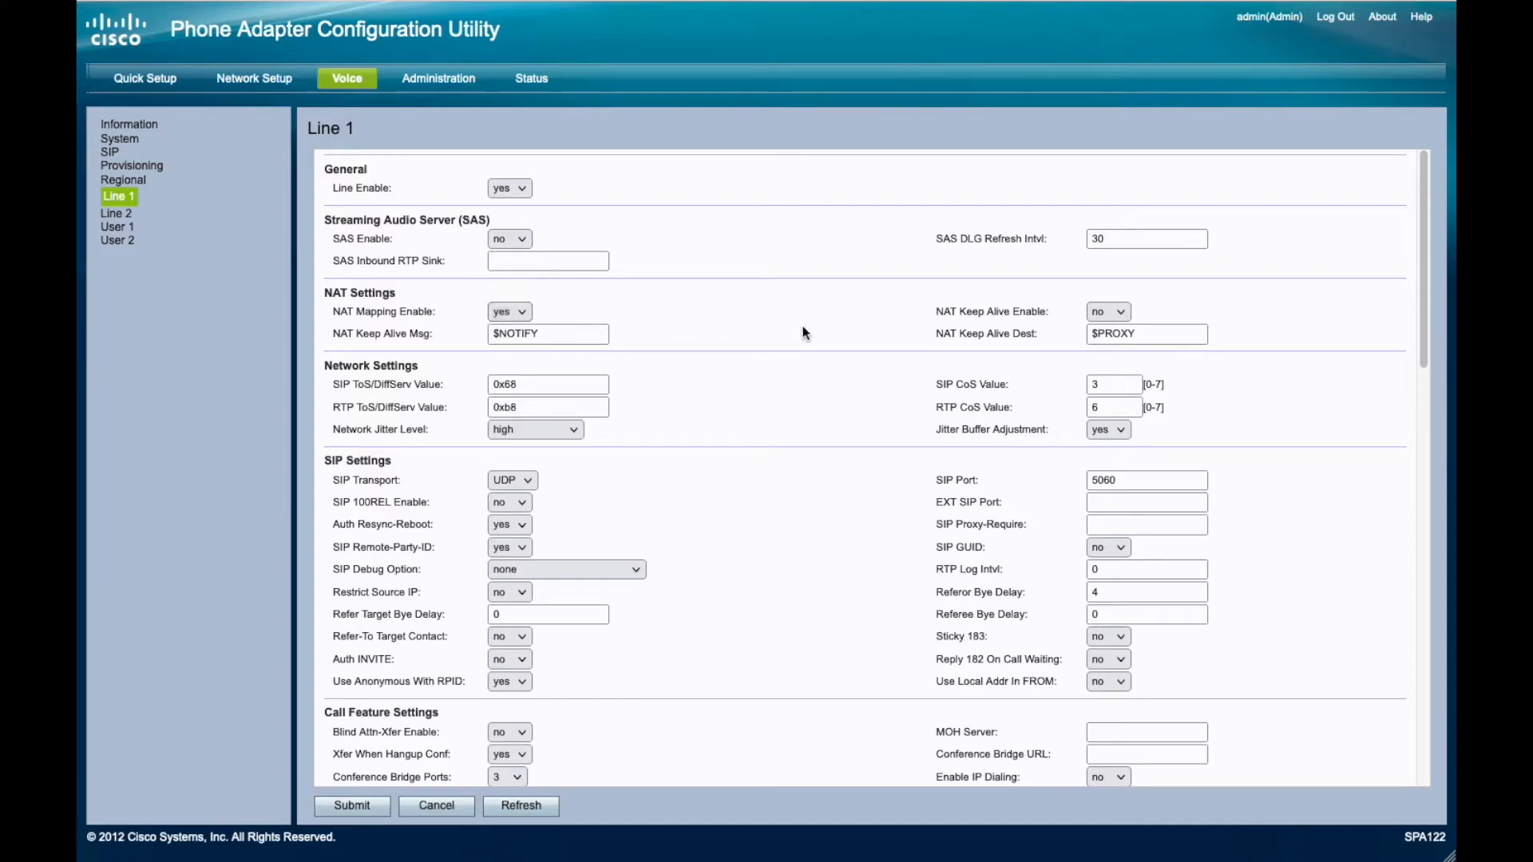
{"action": "left_click", "coordinate": [1112, 297]}
Set Line 1's SIP Transport to TLS and its SIP Port to 5061.
{"action": "scroll", "coordinate": [698, 407], "scroll_direction": "down", "scroll_amount": 2}
{"action": "scroll", "coordinate": [697, 404], "scroll_direction": "down", "scroll_amount": 2}
{"action": "left_click", "coordinate": [524, 361]}
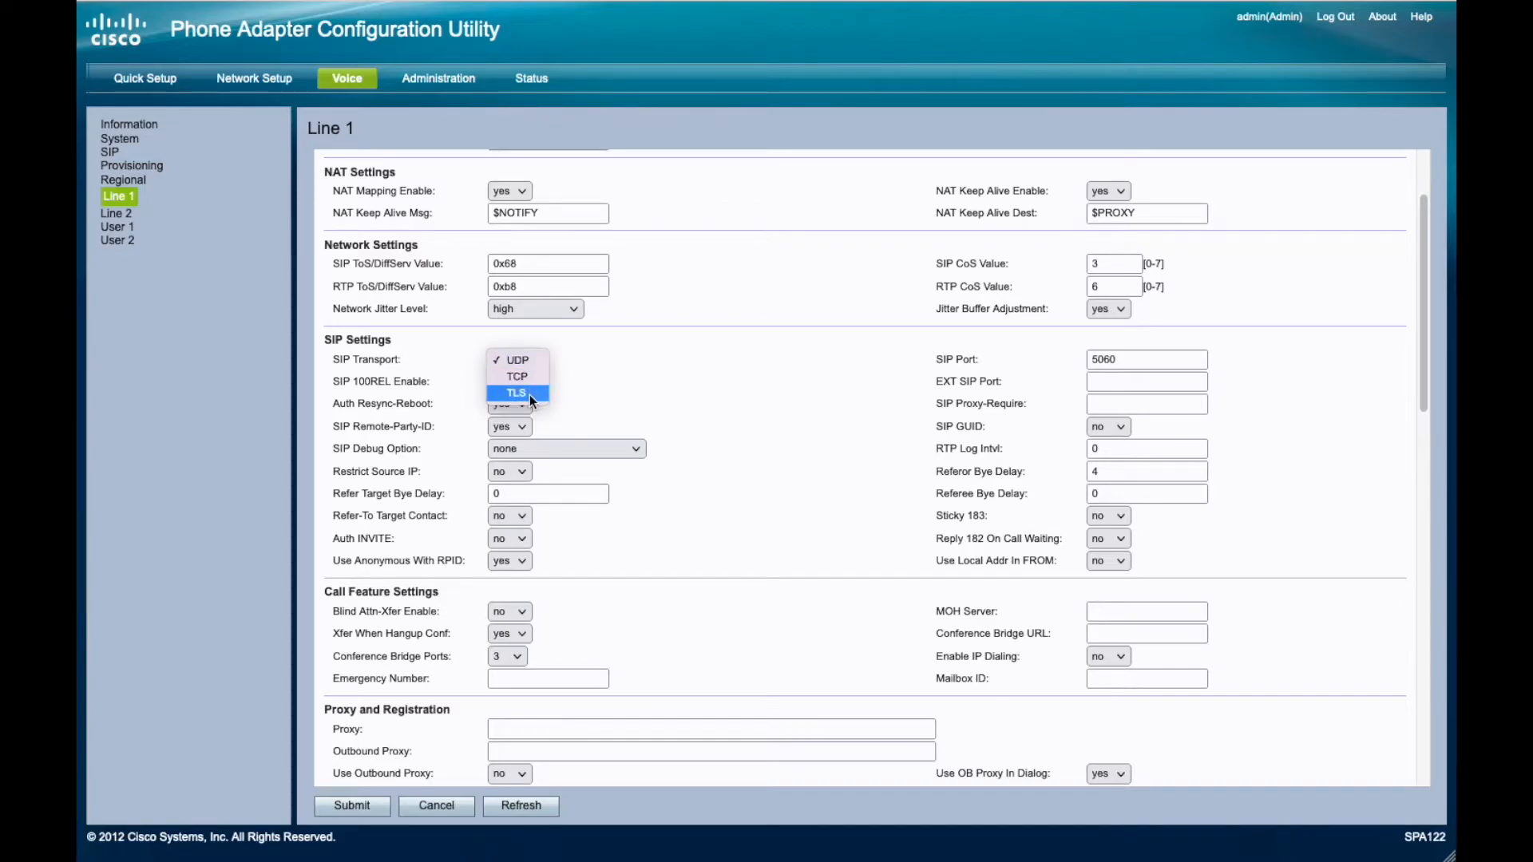
{"action": "left_click", "coordinate": [530, 394]}
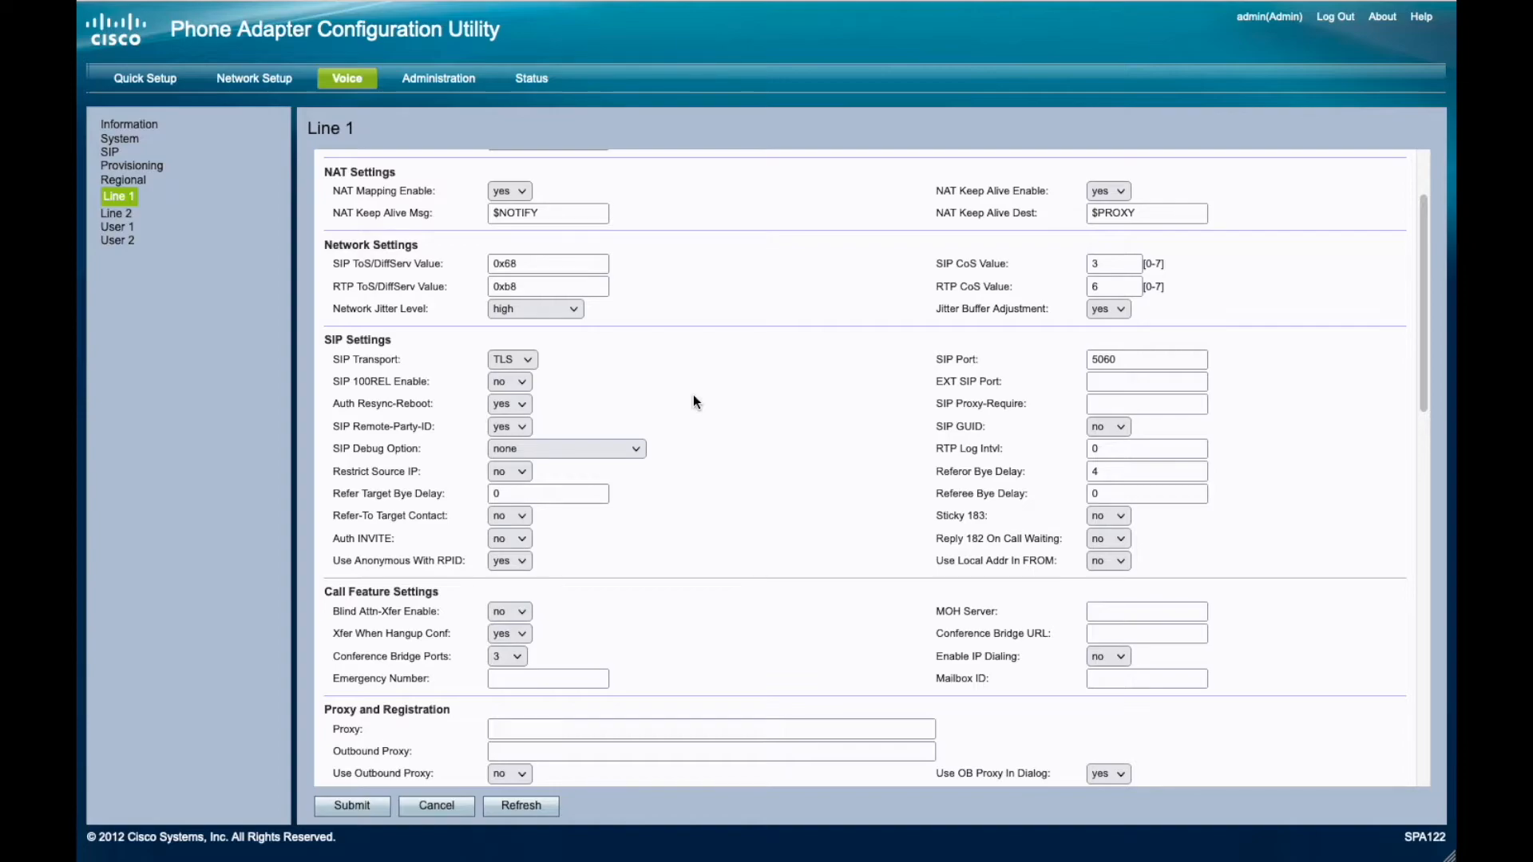
{"action": "left_click", "coordinate": [1118, 360]}
{"action": "key", "text": "BackSpace"}
{"action": "type", "text": "1"}
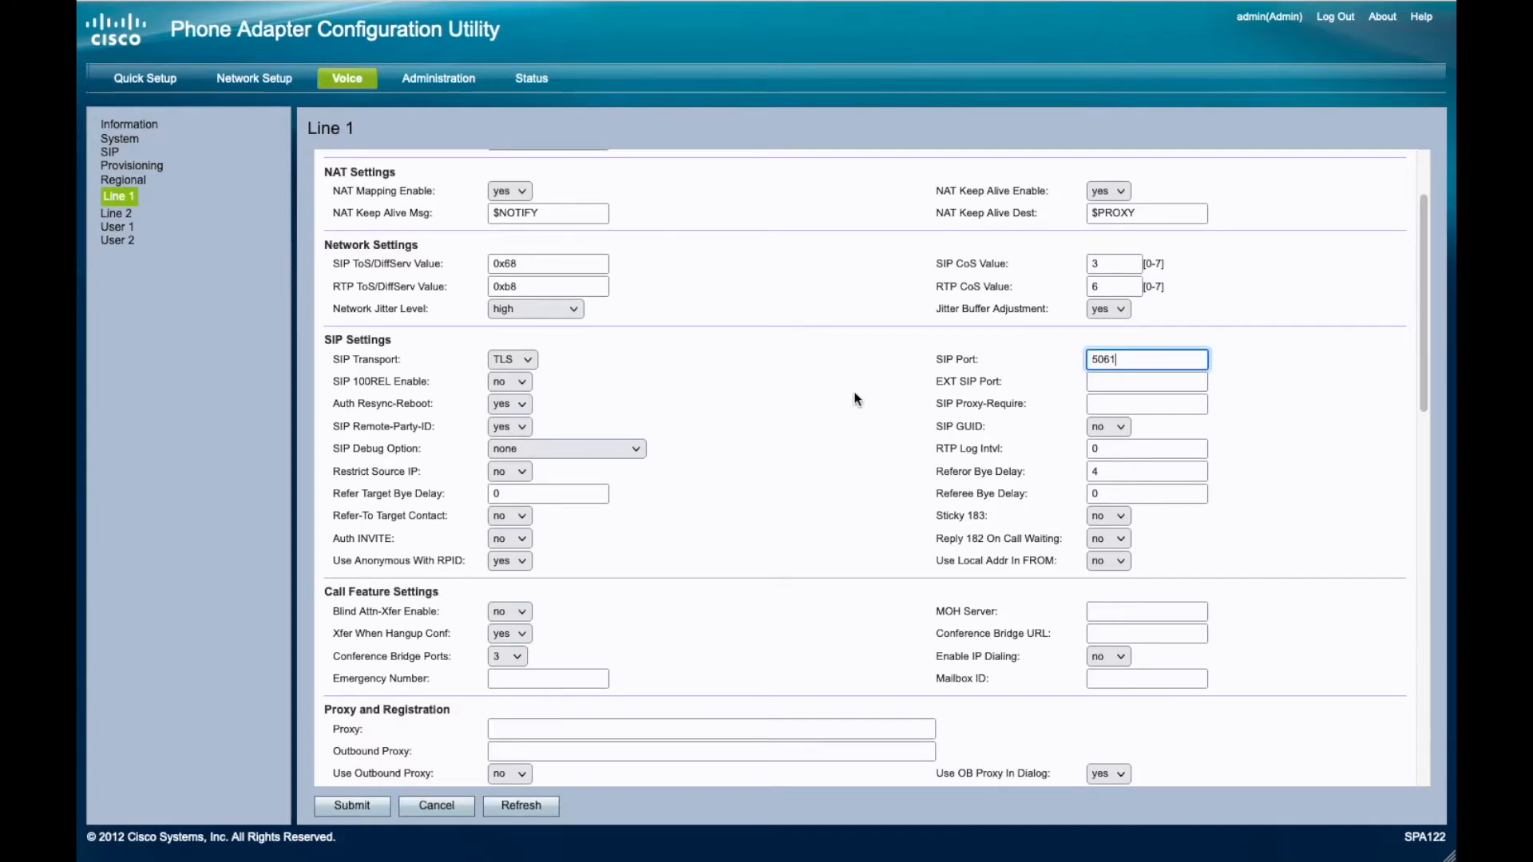
Copy the SIP hostname from the Siptalk page and set Line 1's Proxy under Proxy and Registration to sip4.siptalk.com.au.
{"action": "scroll", "coordinate": [841, 391], "scroll_direction": "down", "scroll_amount": 2}
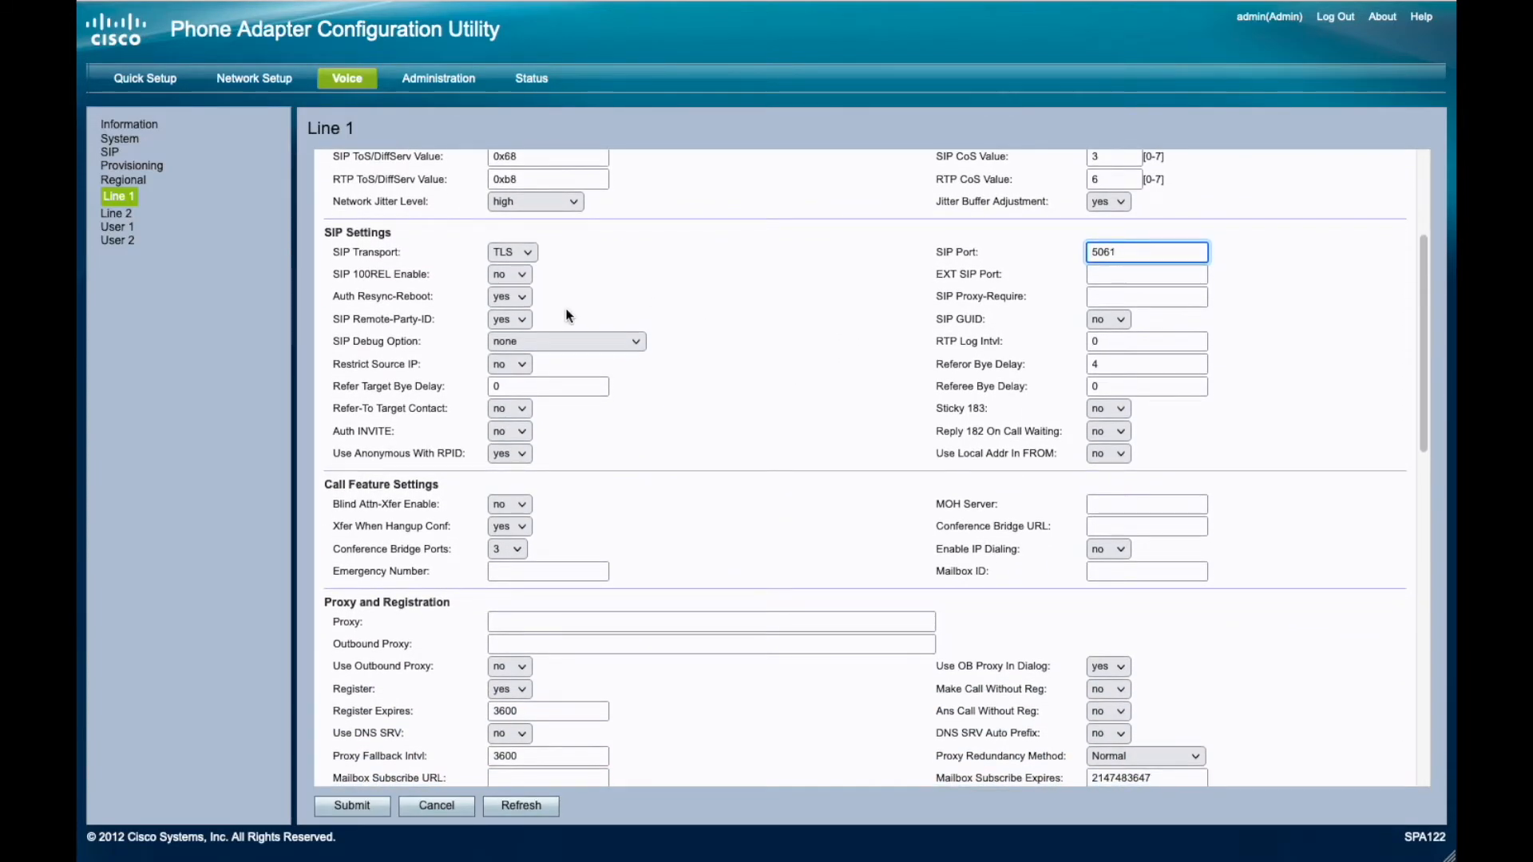
{"action": "scroll", "coordinate": [827, 399], "scroll_direction": "down", "scroll_amount": 1}
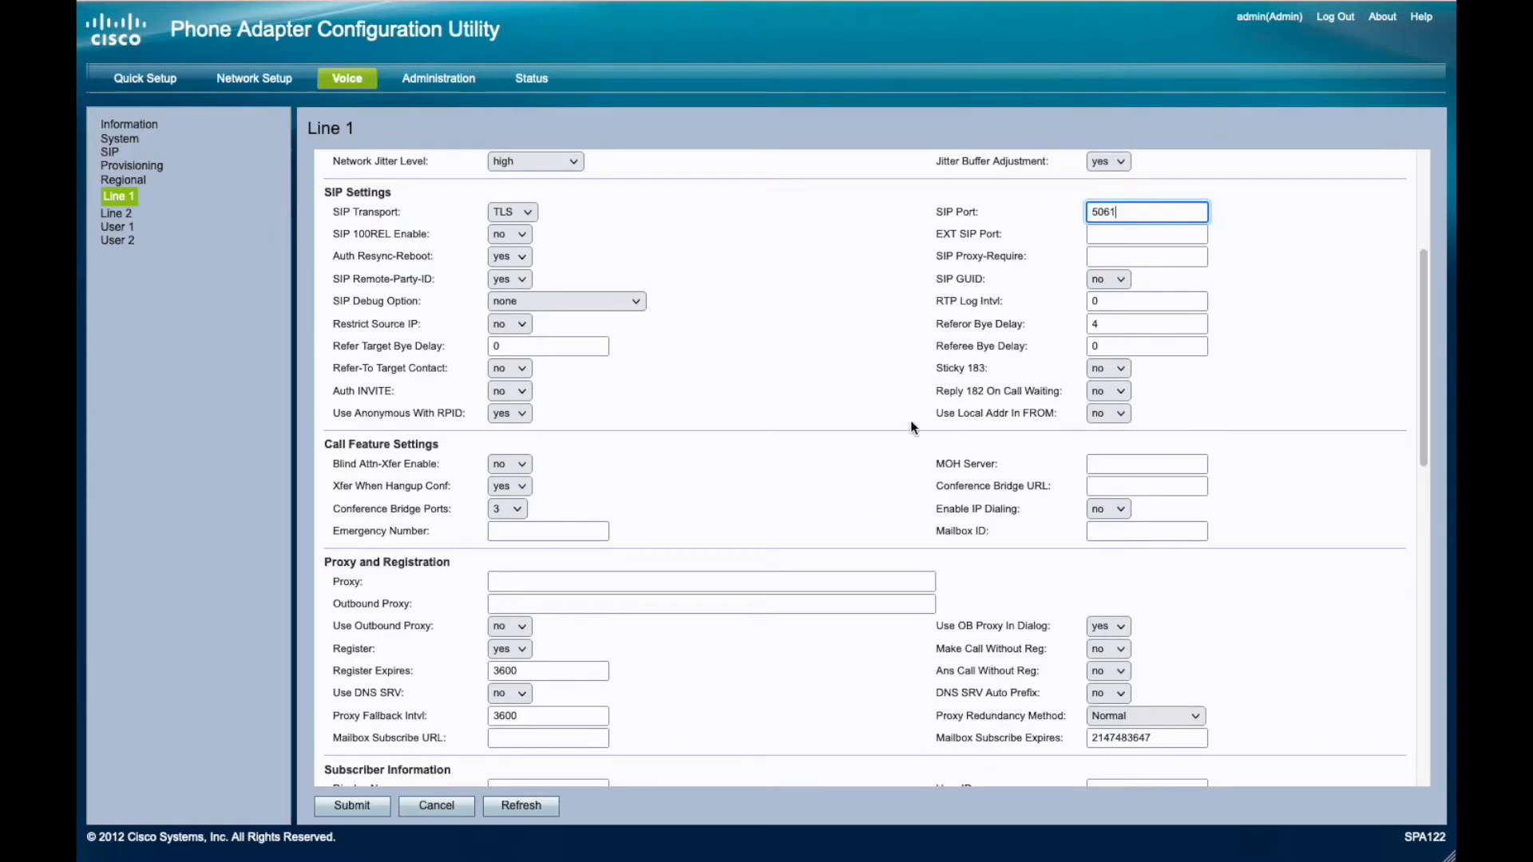
{"action": "scroll", "coordinate": [611, 499], "scroll_direction": "down", "scroll_amount": 1}
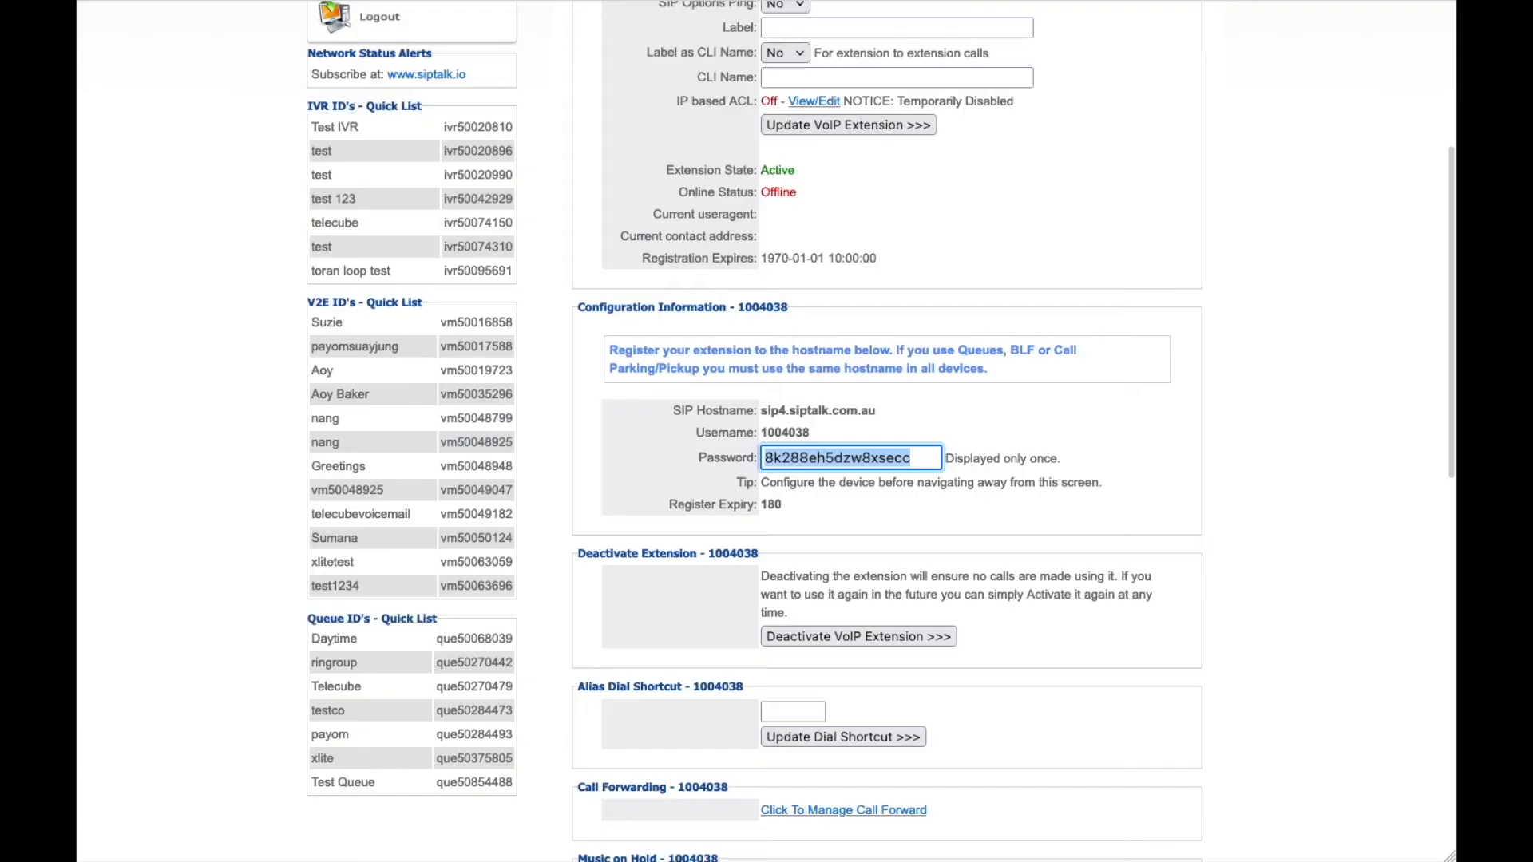
{"action": "double_click", "coordinate": [779, 412]}
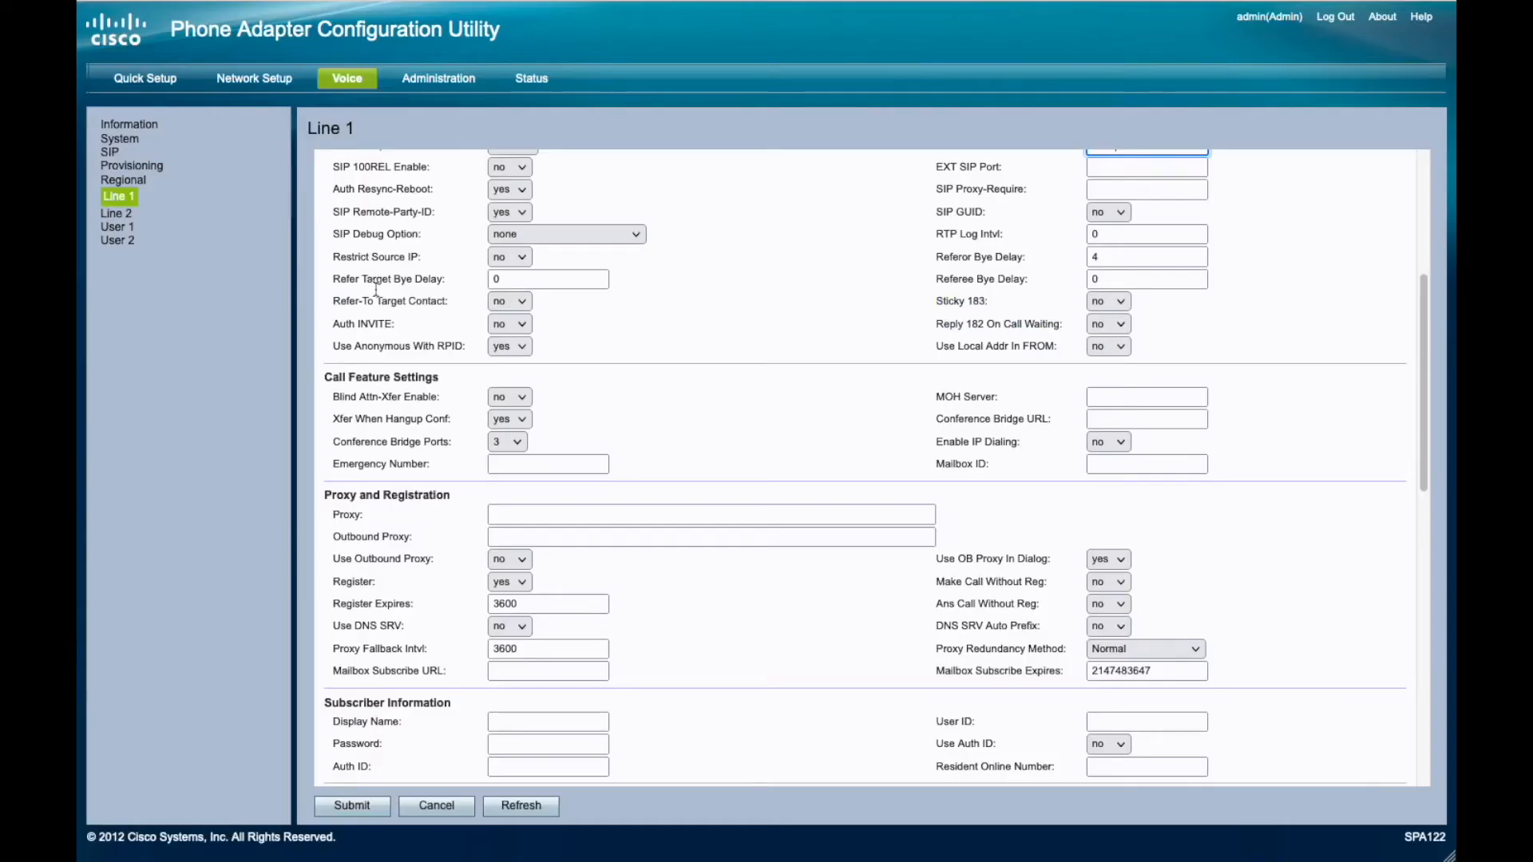
{"action": "left_click", "coordinate": [513, 517]}
{"action": "type", "text": "sip4.siptalk.com.au"}
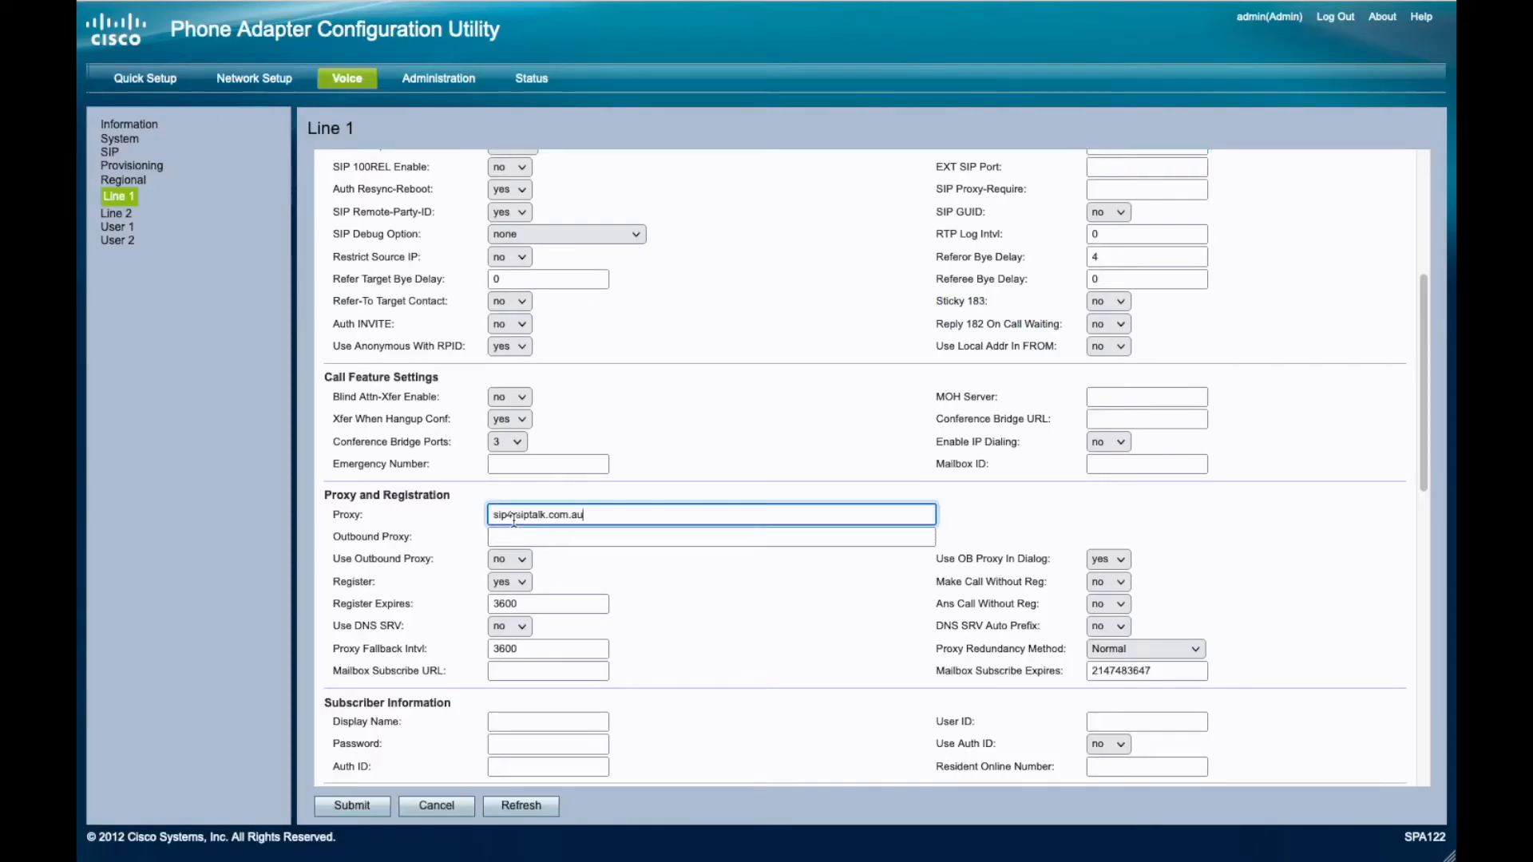
{"action": "left_click", "coordinate": [733, 601]}
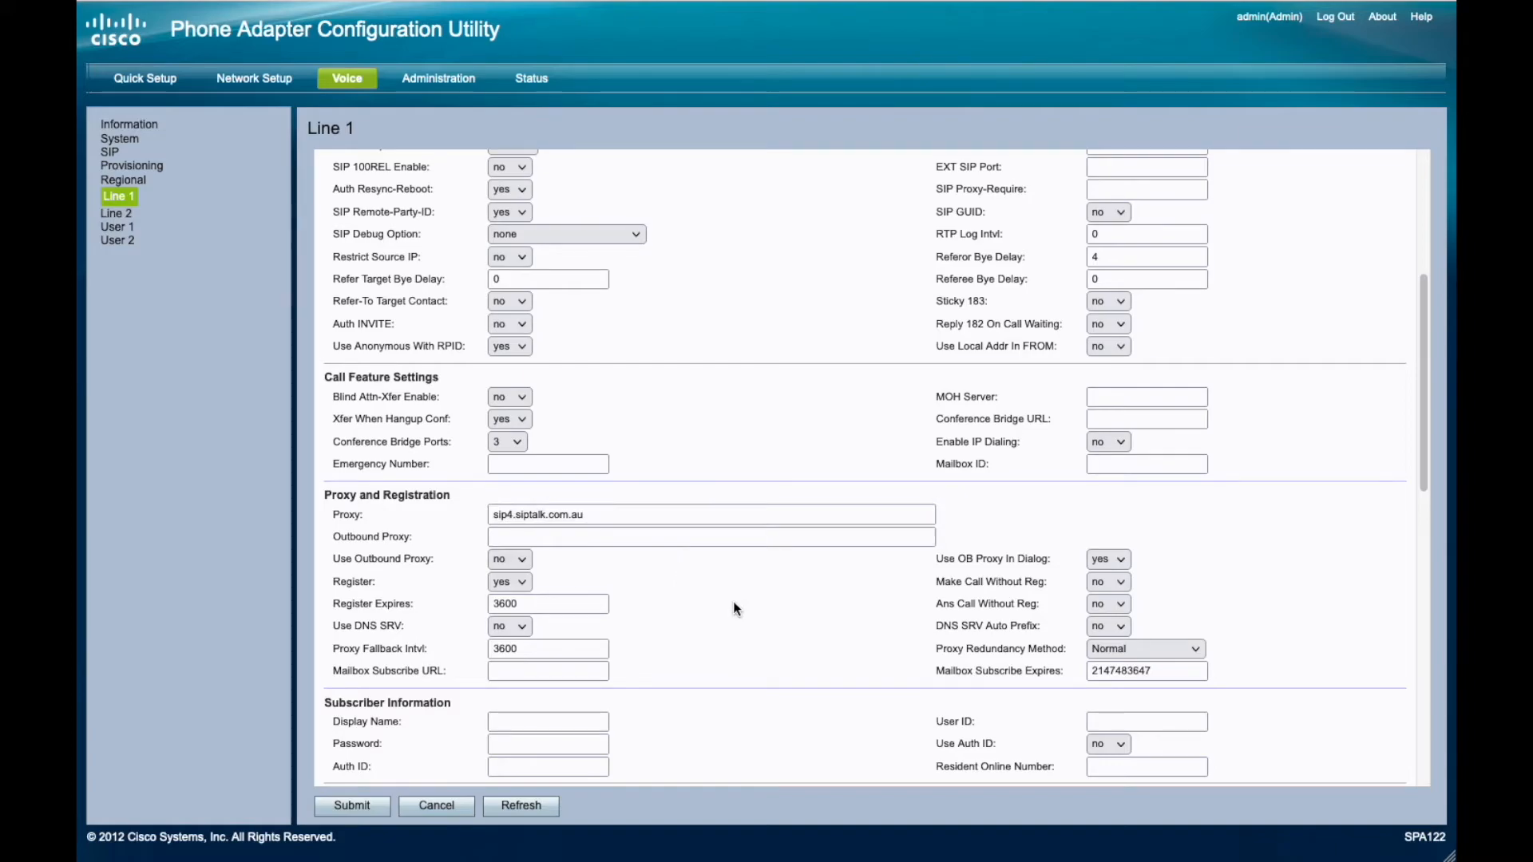
Set Register Expires for Line 1 to 180.
{"action": "scroll", "coordinate": [733, 607], "scroll_direction": "down", "scroll_amount": 2}
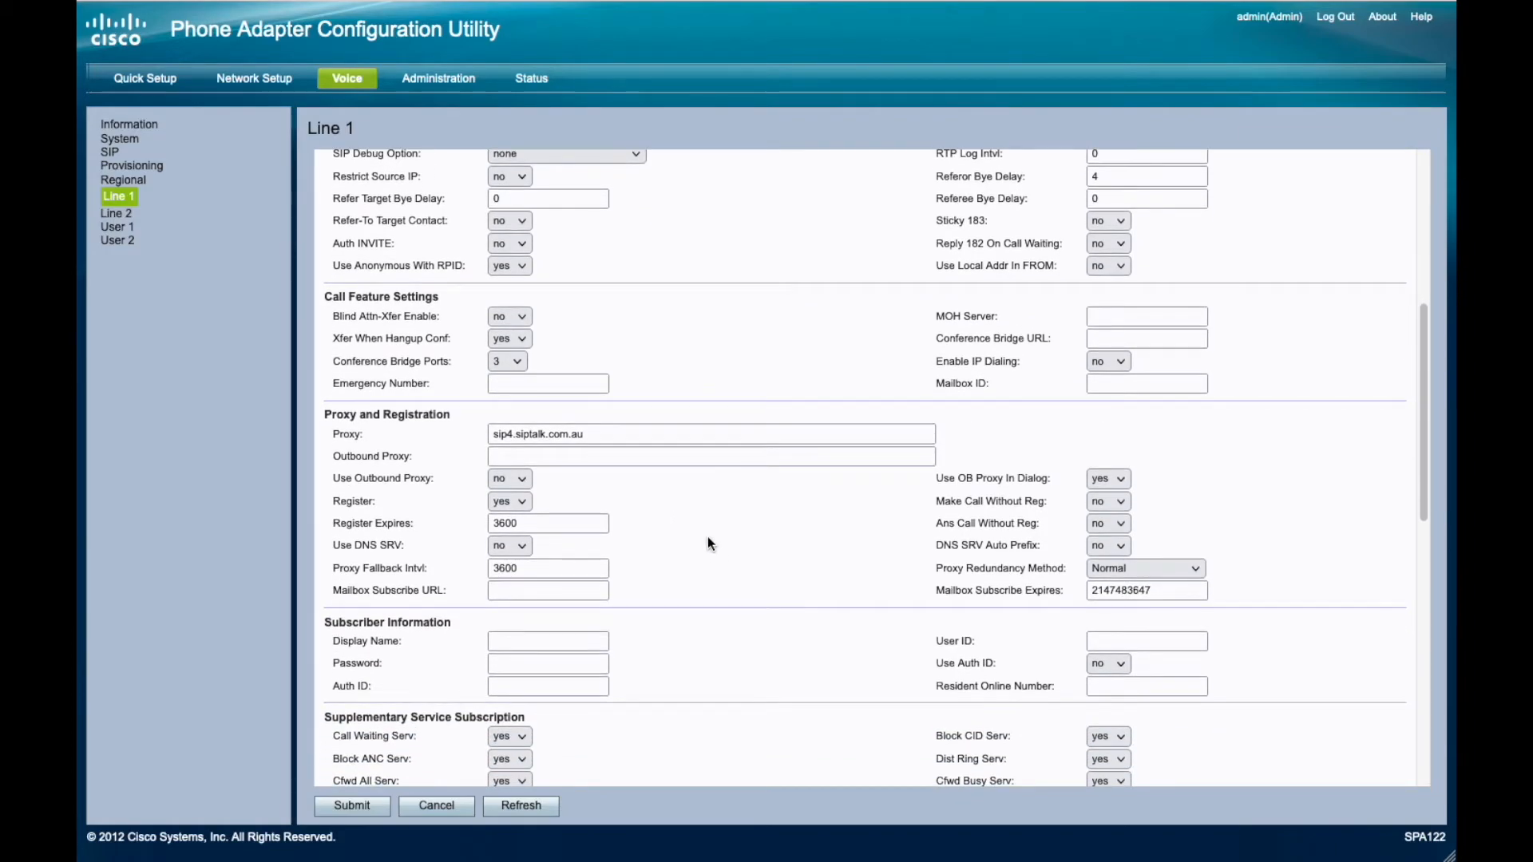
{"action": "scroll", "coordinate": [707, 536], "scroll_direction": "down", "scroll_amount": 1}
{"action": "left_click", "coordinate": [572, 483]}
{"action": "double_click", "coordinate": [572, 483]}
{"action": "type", "text": "180"}
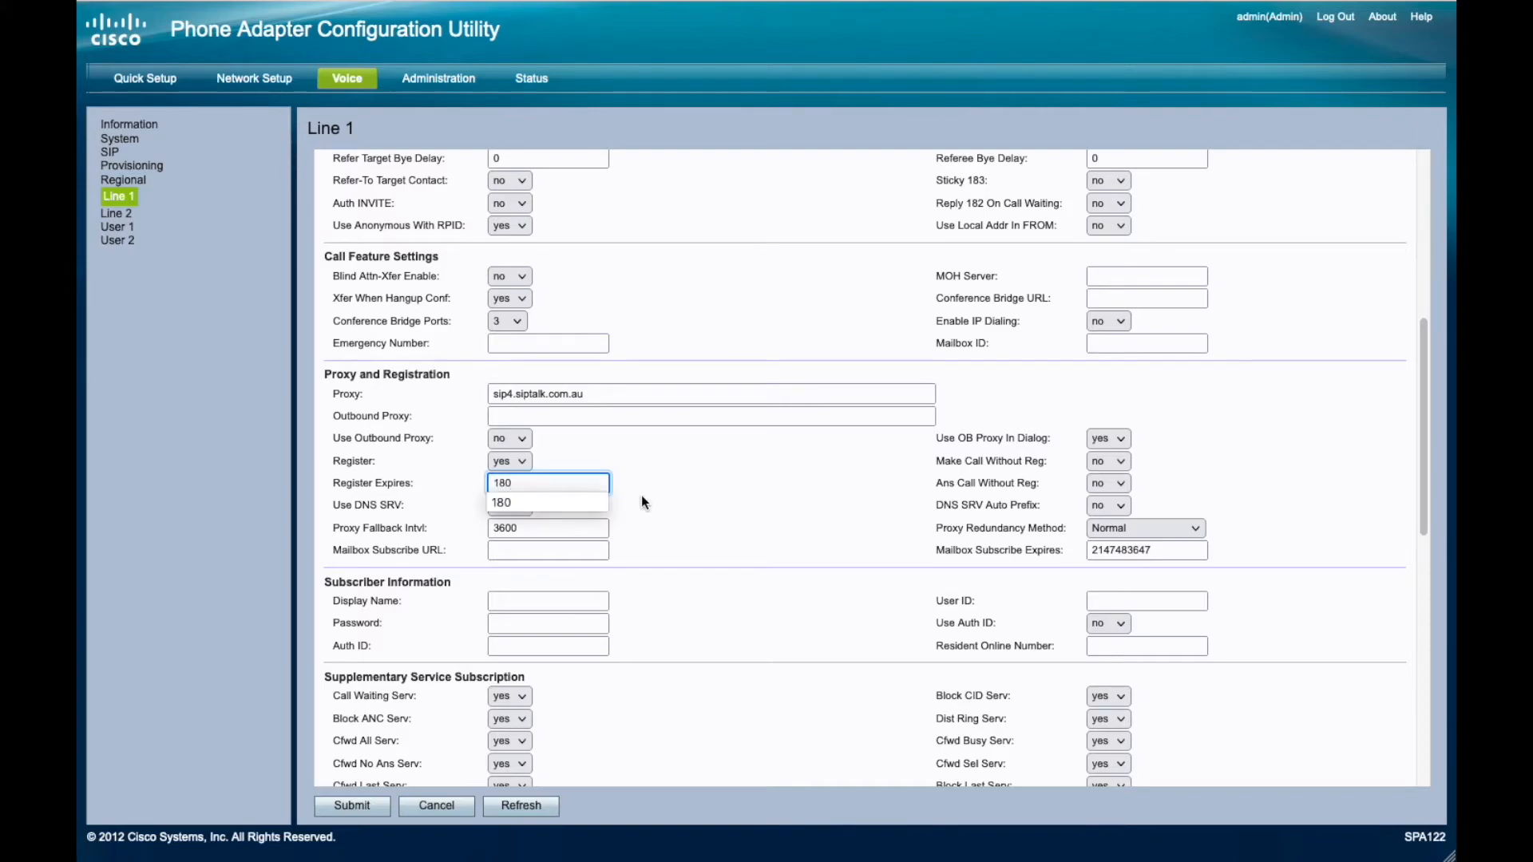
{"action": "left_click", "coordinate": [670, 498]}
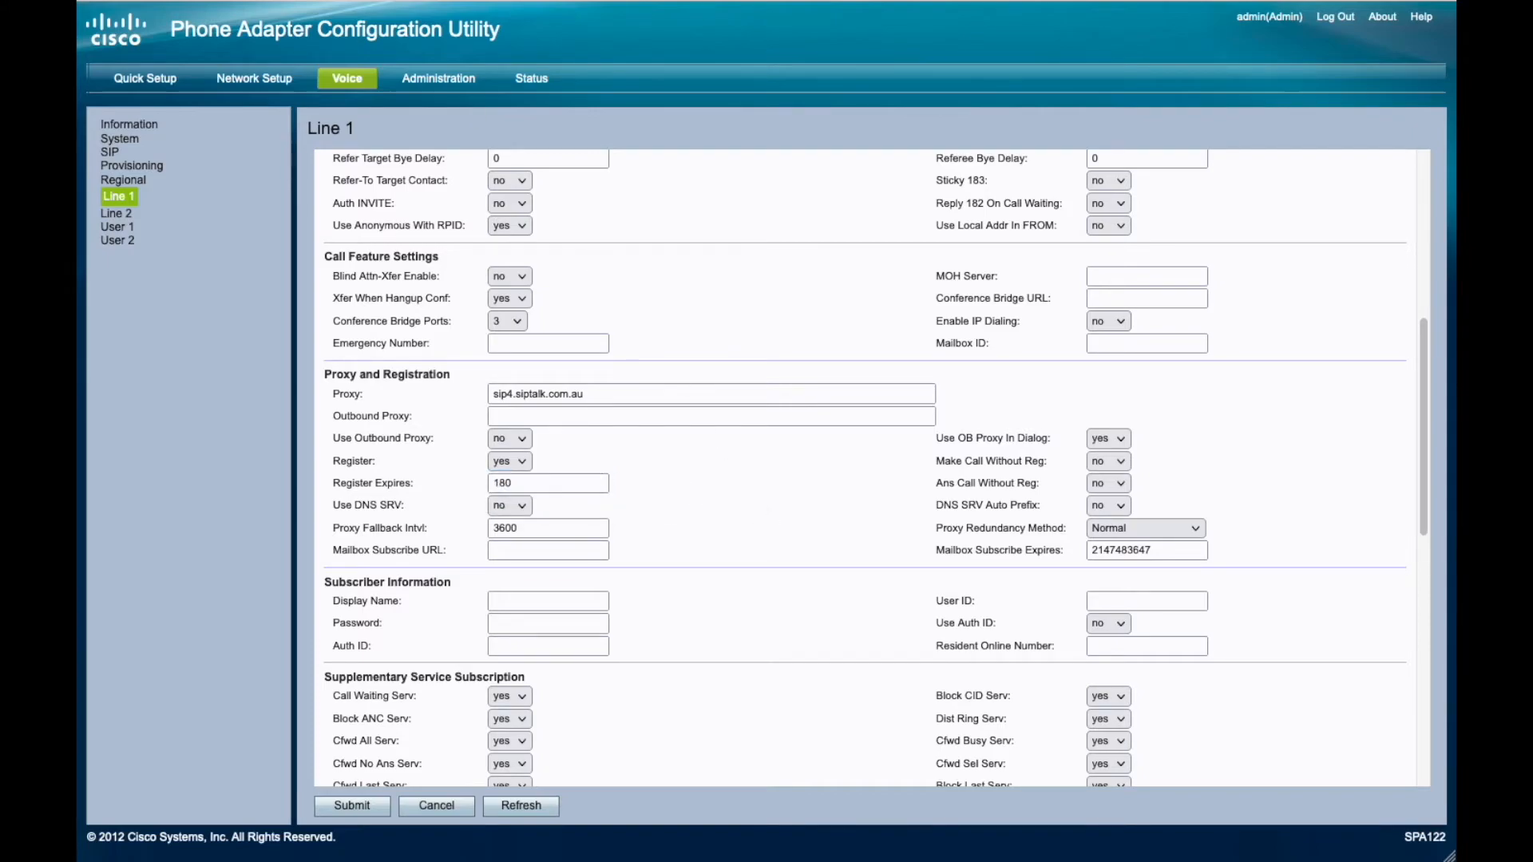
Copy the extension's username from the Siptalk page into the Display Name and User ID of Line 1's Subscriber Information.
{"action": "key", "text": "ctrl+Tab"}
{"action": "double_click", "coordinate": [786, 432]}
{"action": "key", "text": "ctrl+c"}
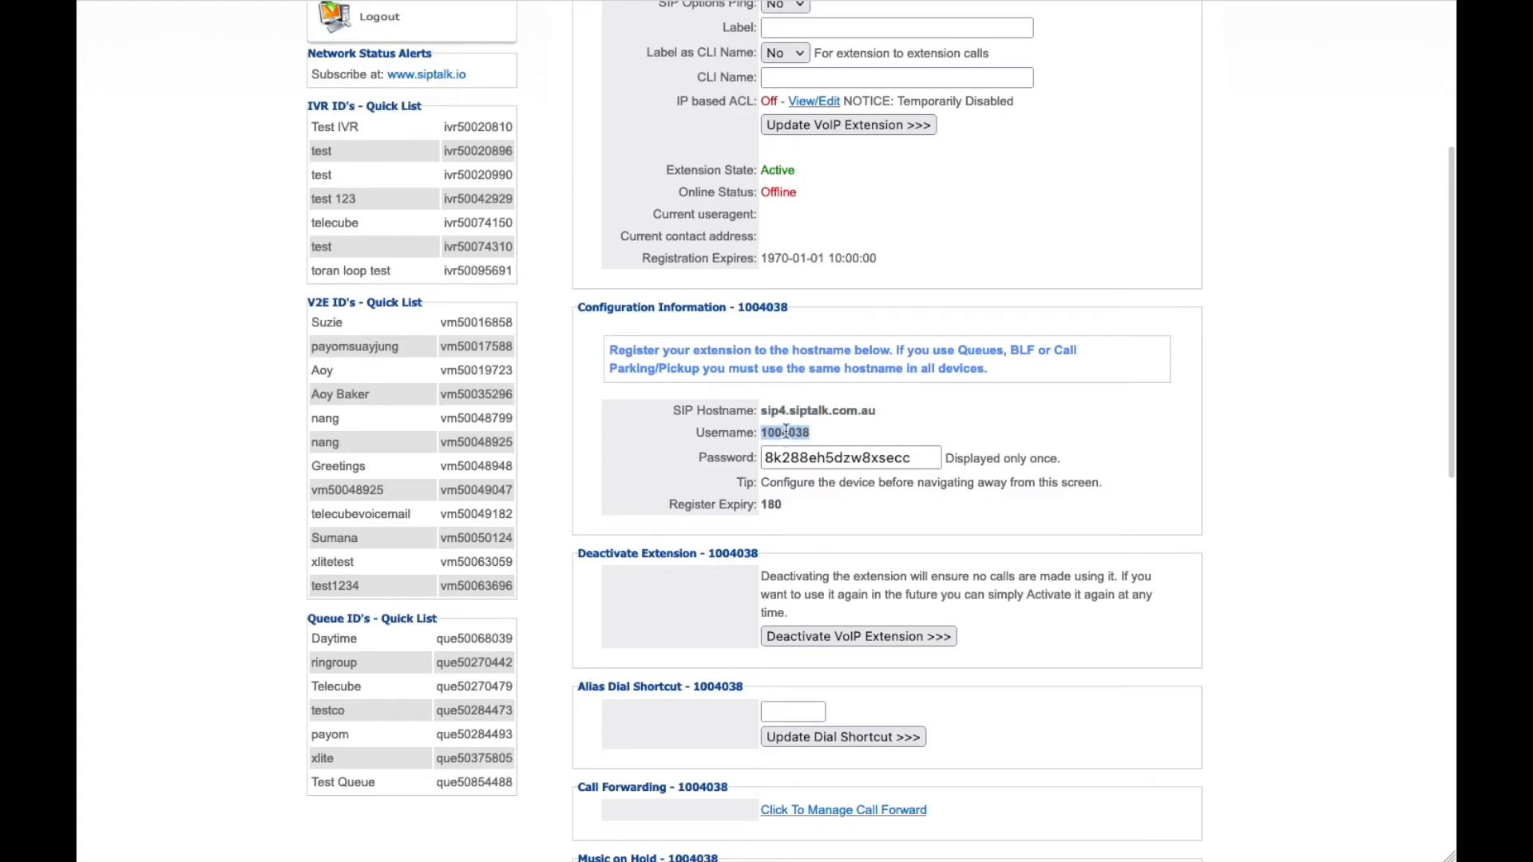
{"action": "key", "text": "ctrl+Tab"}
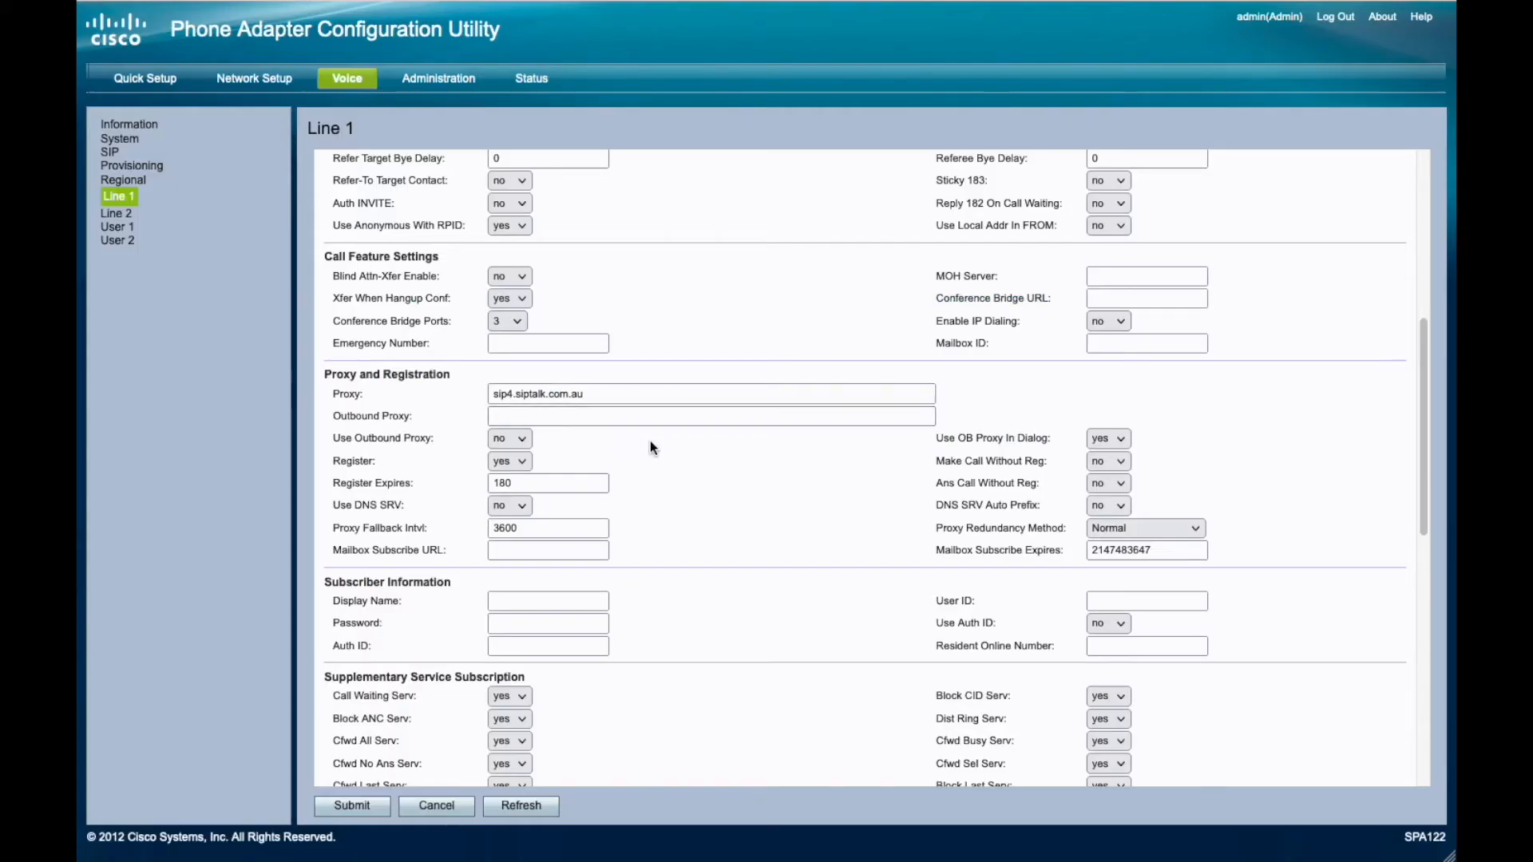
{"action": "scroll", "coordinate": [693, 471], "scroll_direction": "down", "scroll_amount": 1}
{"action": "left_click", "coordinate": [562, 559]}
{"action": "key", "text": "ctrl+v"}
{"action": "left_click", "coordinate": [1097, 561]}
{"action": "key", "text": "ctrl+v"}
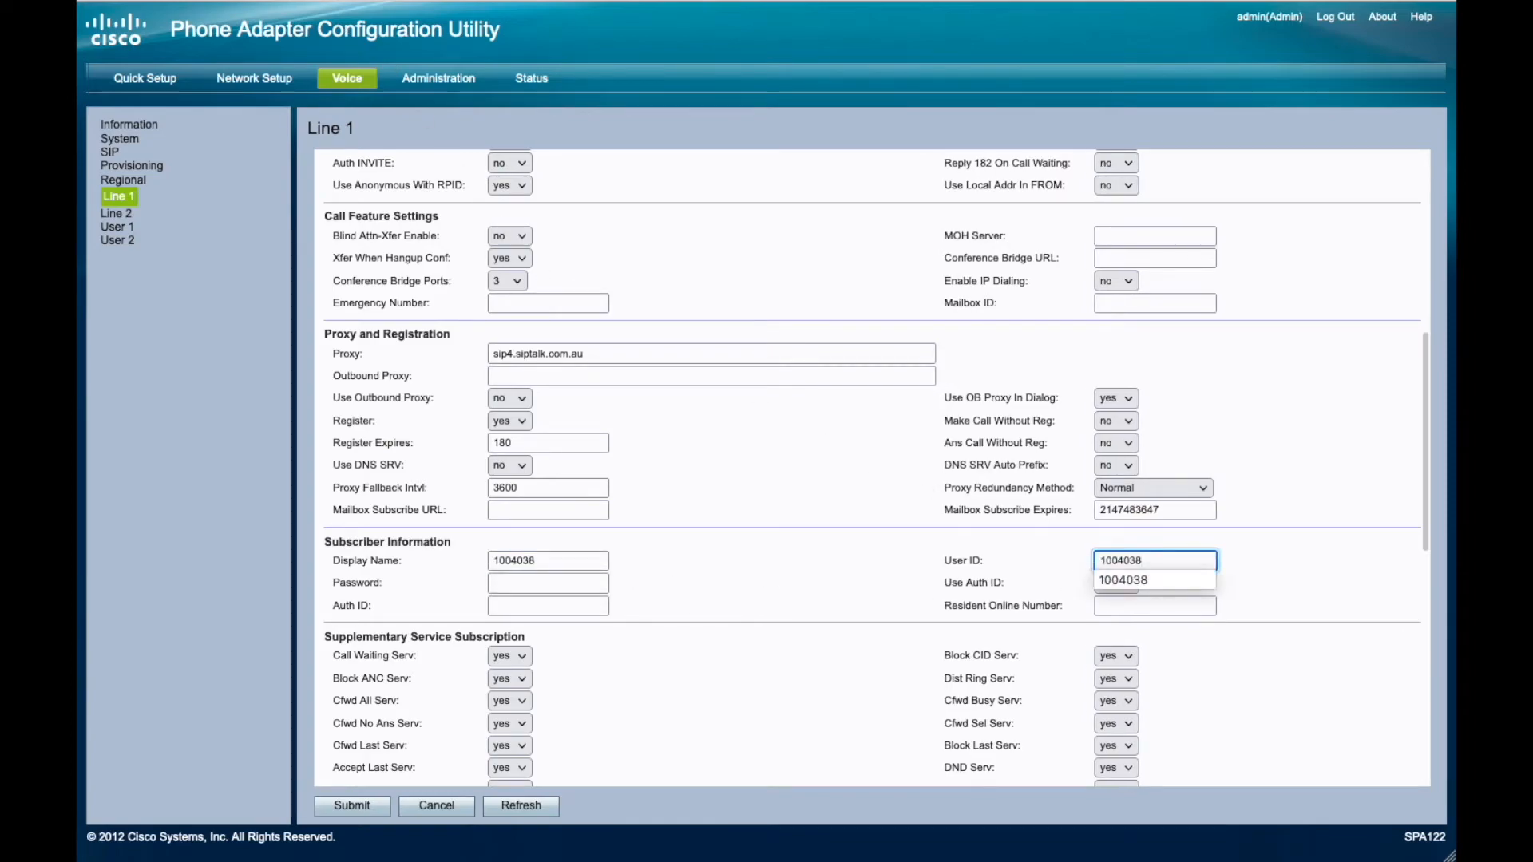
Copy the extension's password from the Siptalk page into the Password field of Line 1's Subscriber Information.
{"action": "key", "text": "ctrl+Tab"}
{"action": "double_click", "coordinate": [836, 458]}
{"action": "key", "text": "ctrl+c"}
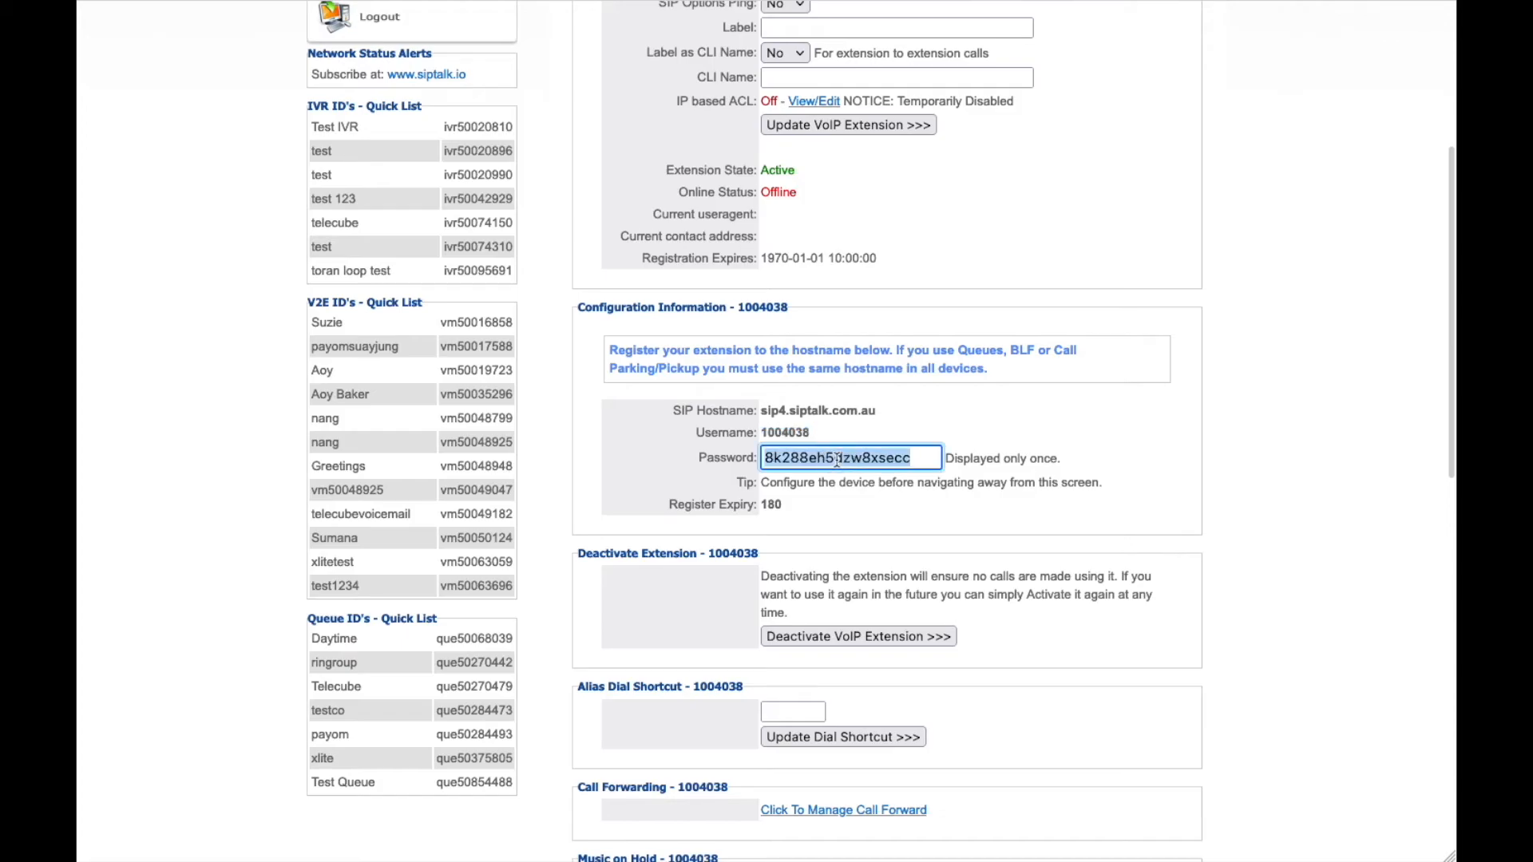
{"action": "key", "text": "ctrl+Tab"}
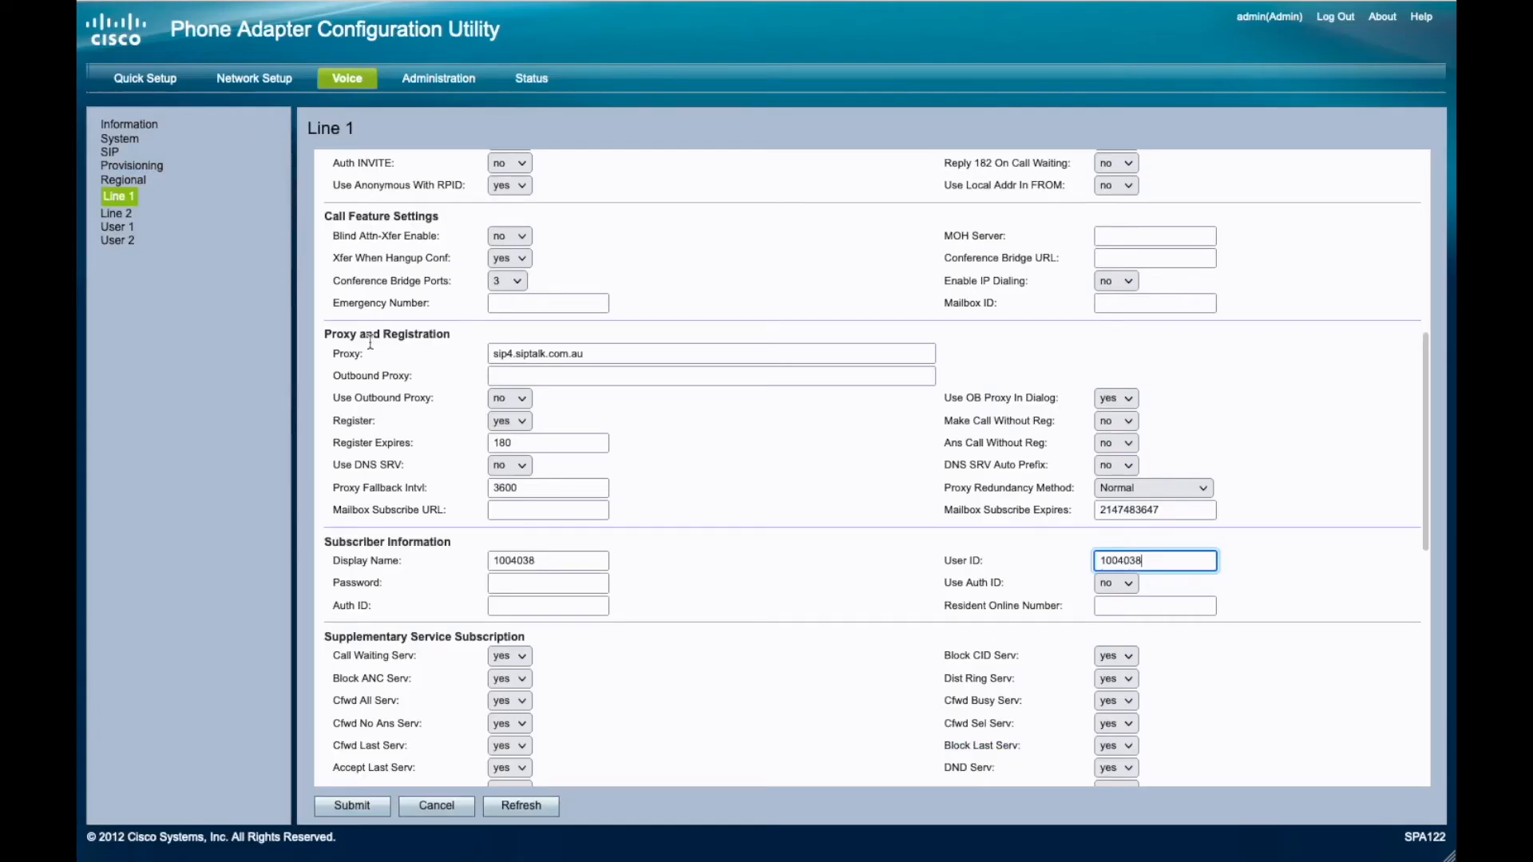
{"action": "left_click", "coordinate": [514, 584]}
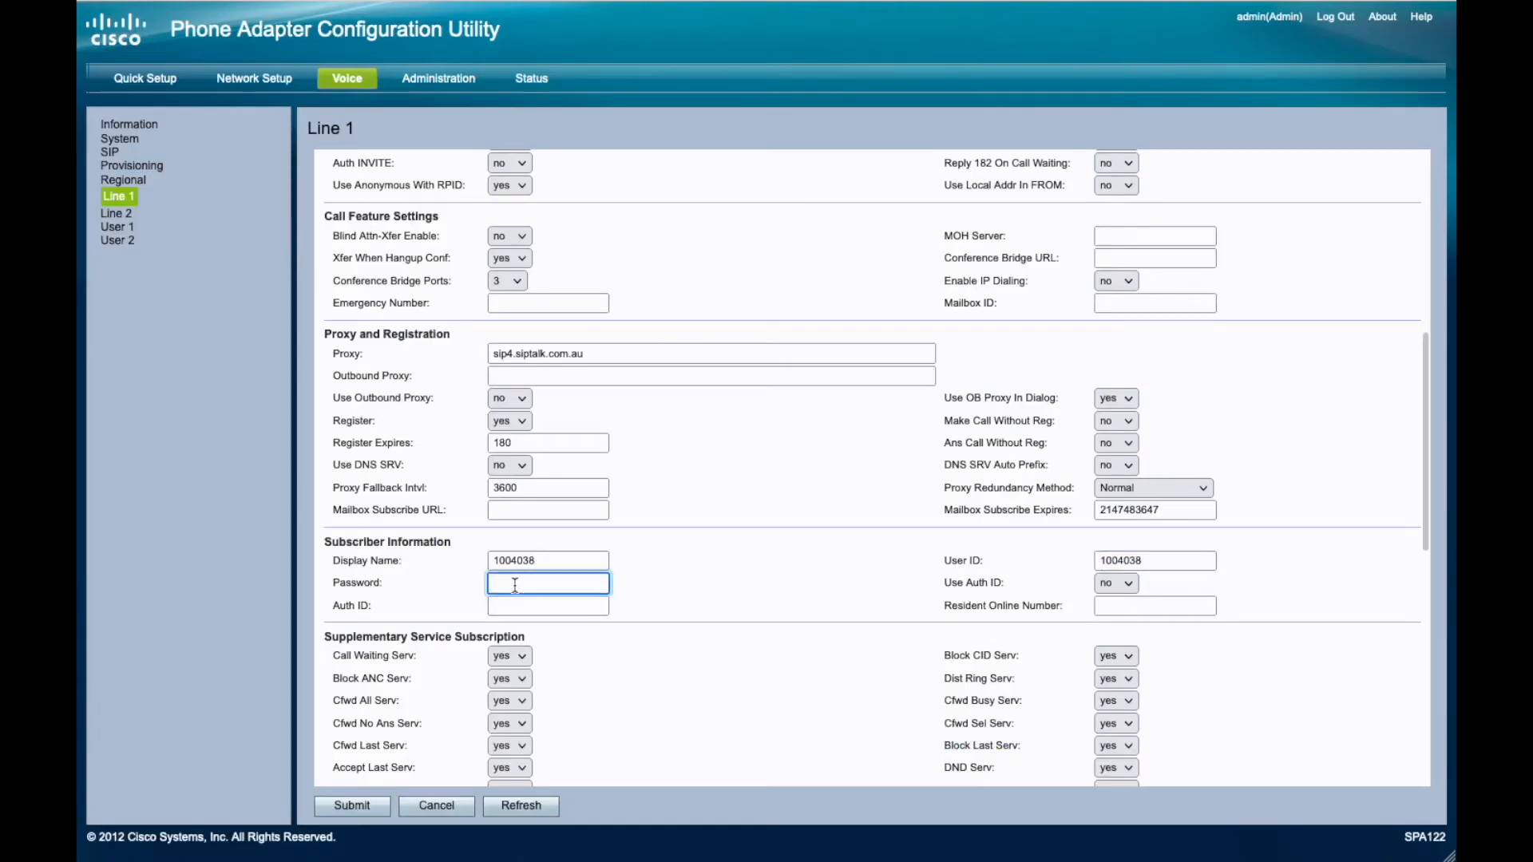
{"action": "key", "text": "ctrl+v"}
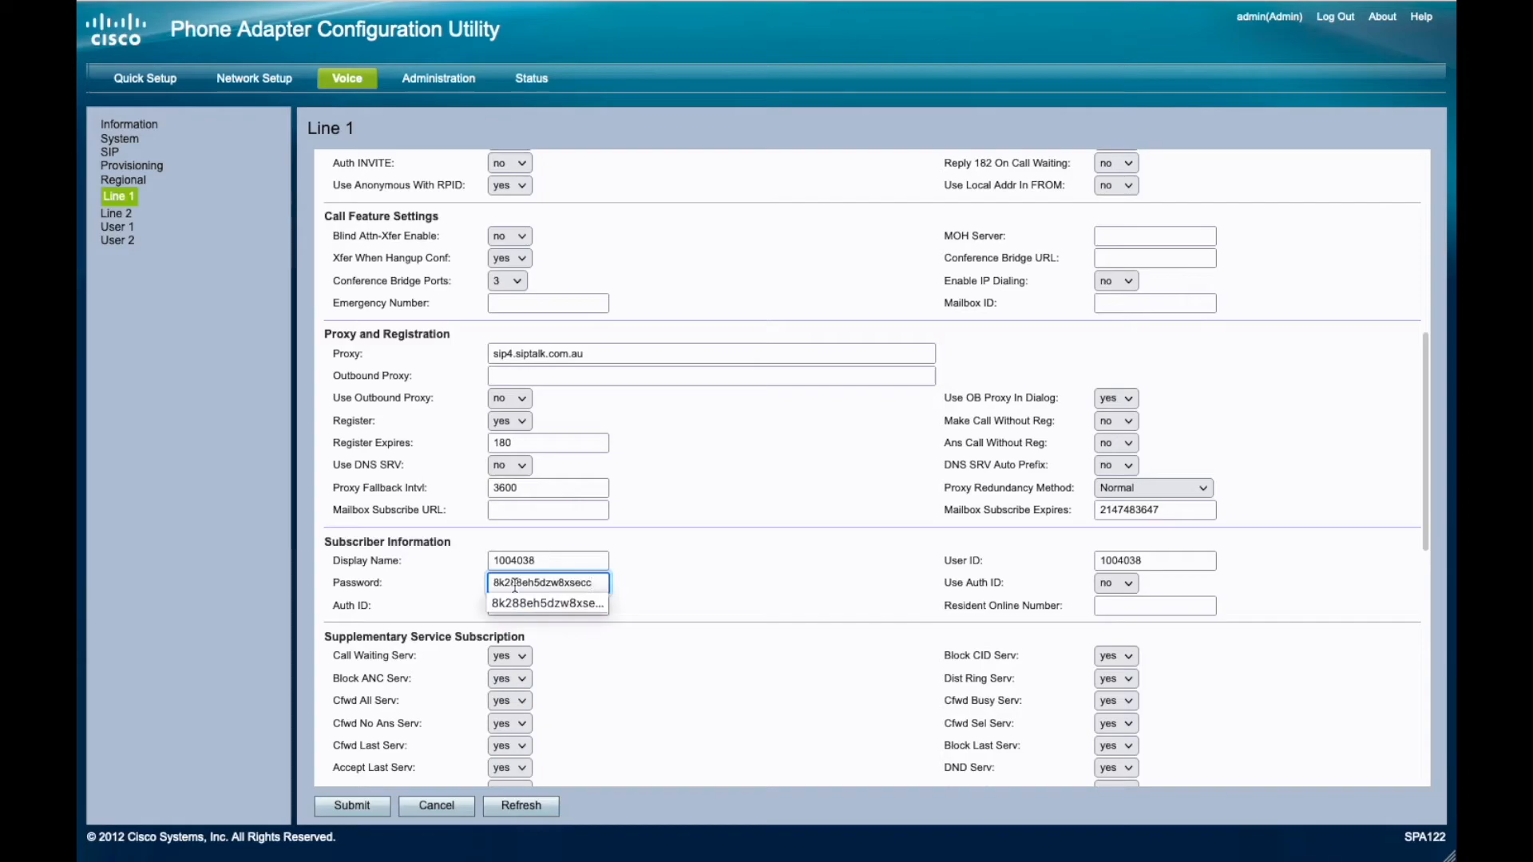
{"action": "left_click", "coordinate": [786, 613]}
Set Line 1's Preferred Codec under Audio Configuration to G729a.
{"action": "scroll", "coordinate": [786, 612], "scroll_direction": "down", "scroll_amount": 1}
{"action": "scroll", "coordinate": [787, 614], "scroll_direction": "down", "scroll_amount": 2}
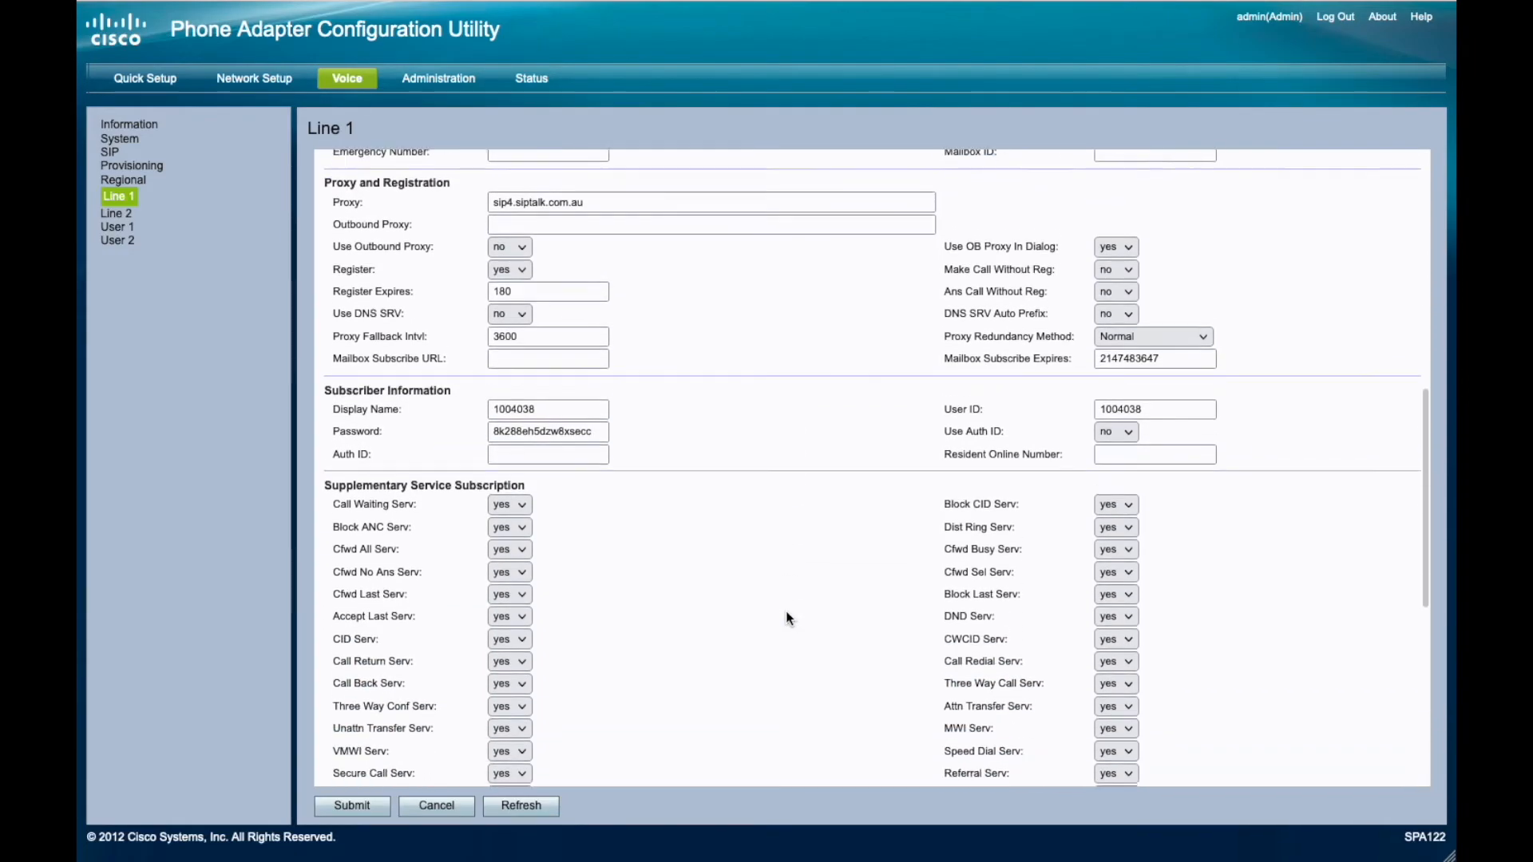
{"action": "scroll", "coordinate": [786, 612], "scroll_direction": "down", "scroll_amount": 3}
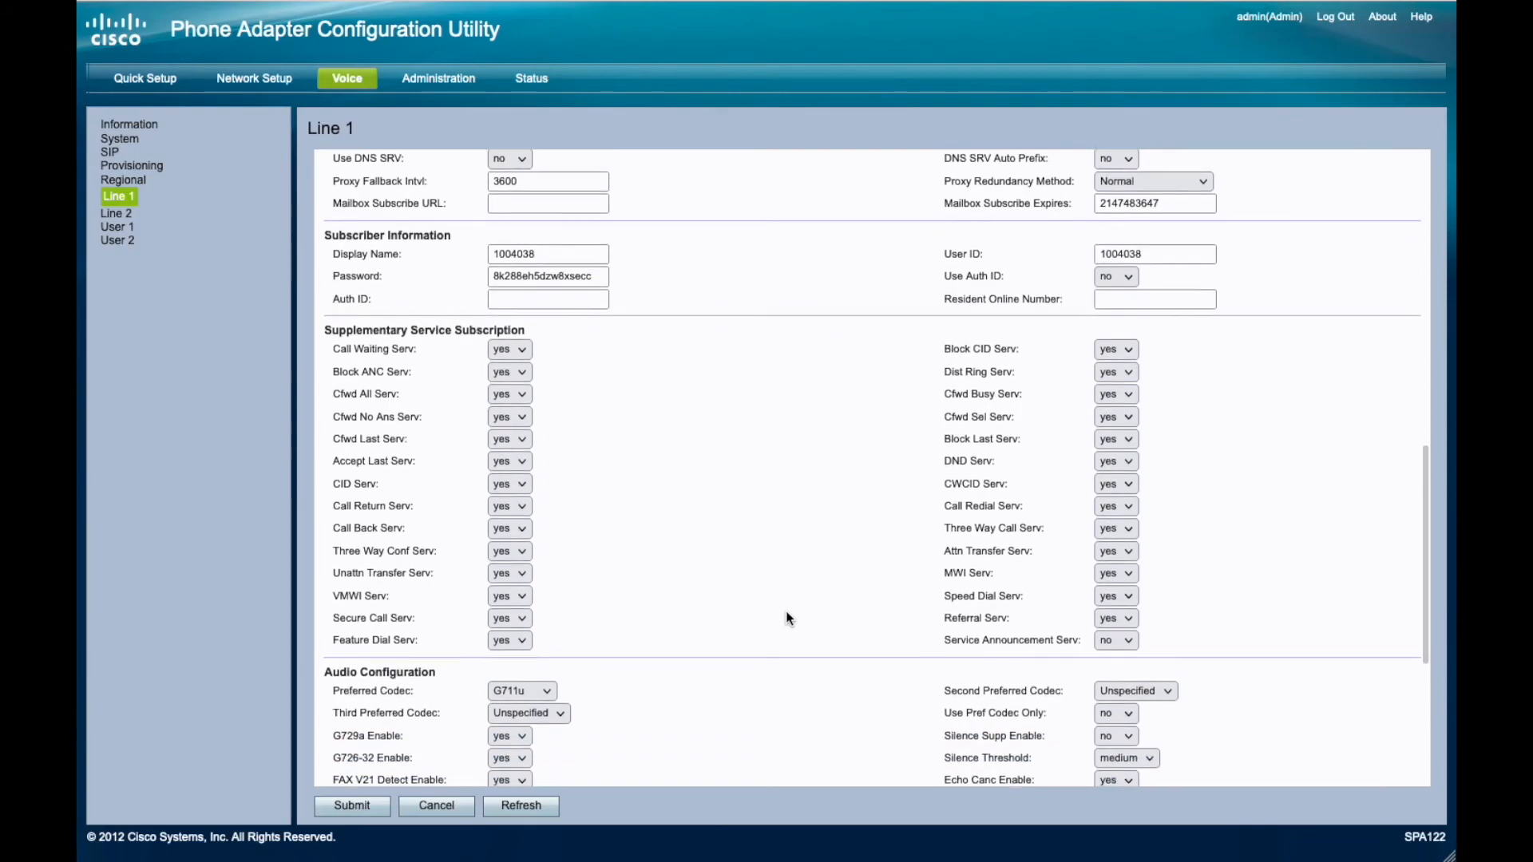
{"action": "scroll", "coordinate": [787, 617], "scroll_direction": "down", "scroll_amount": 2}
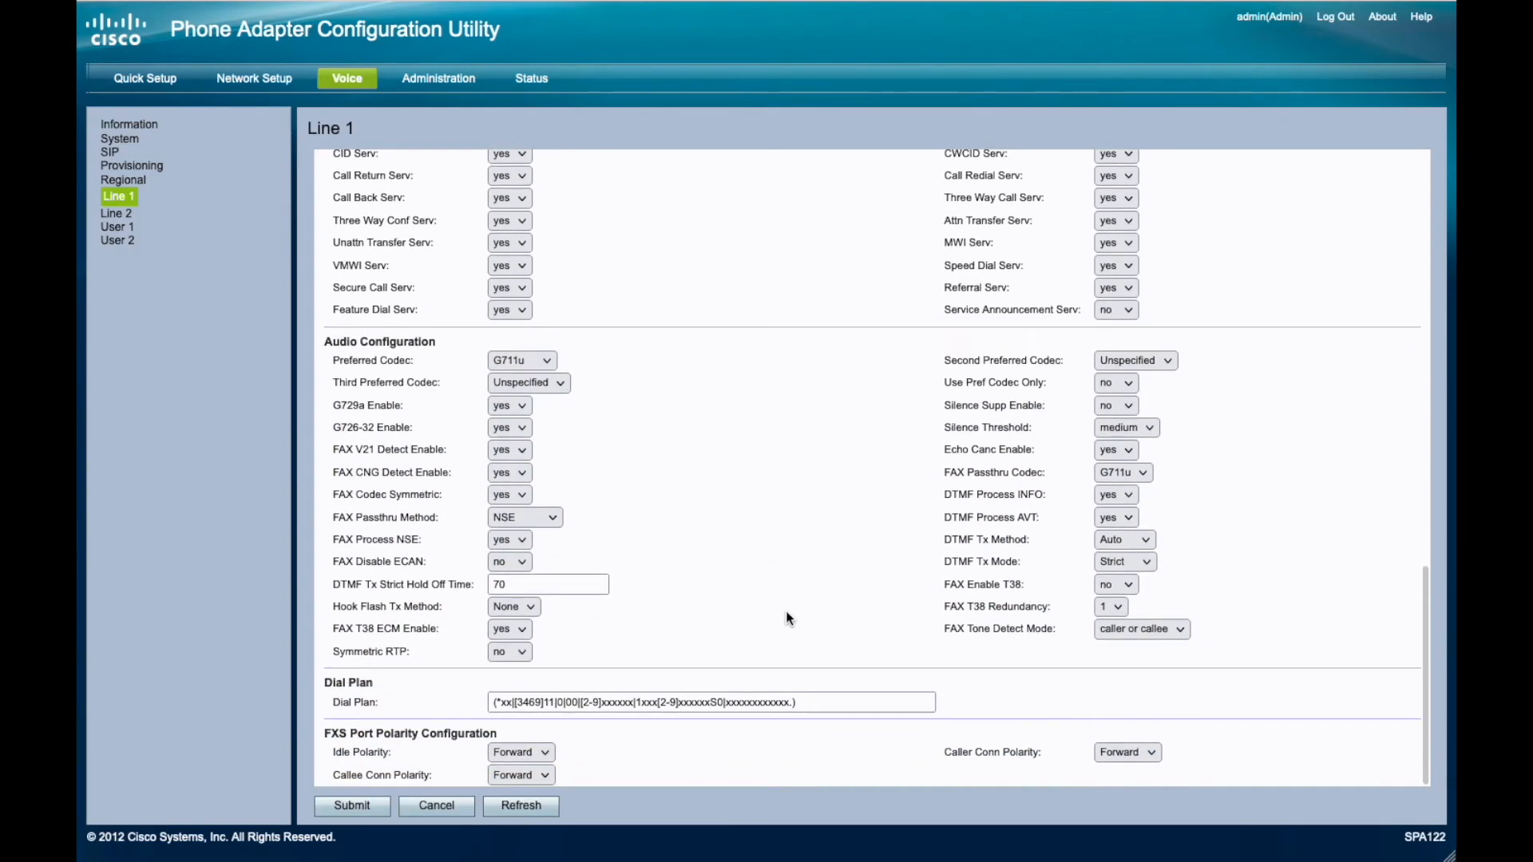
{"action": "left_click", "coordinate": [538, 361]}
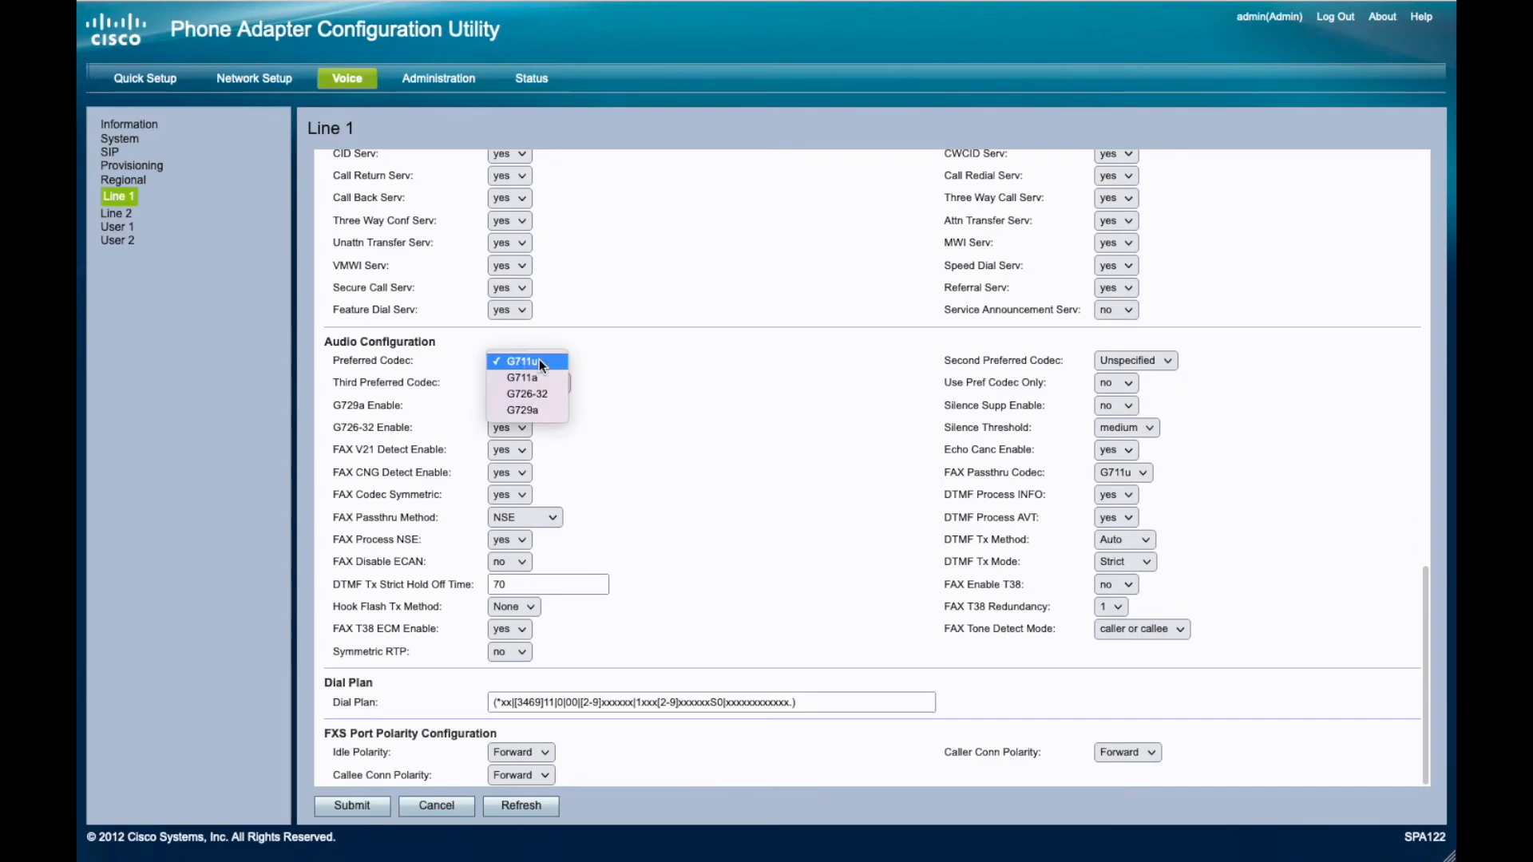
{"action": "left_click", "coordinate": [536, 409]}
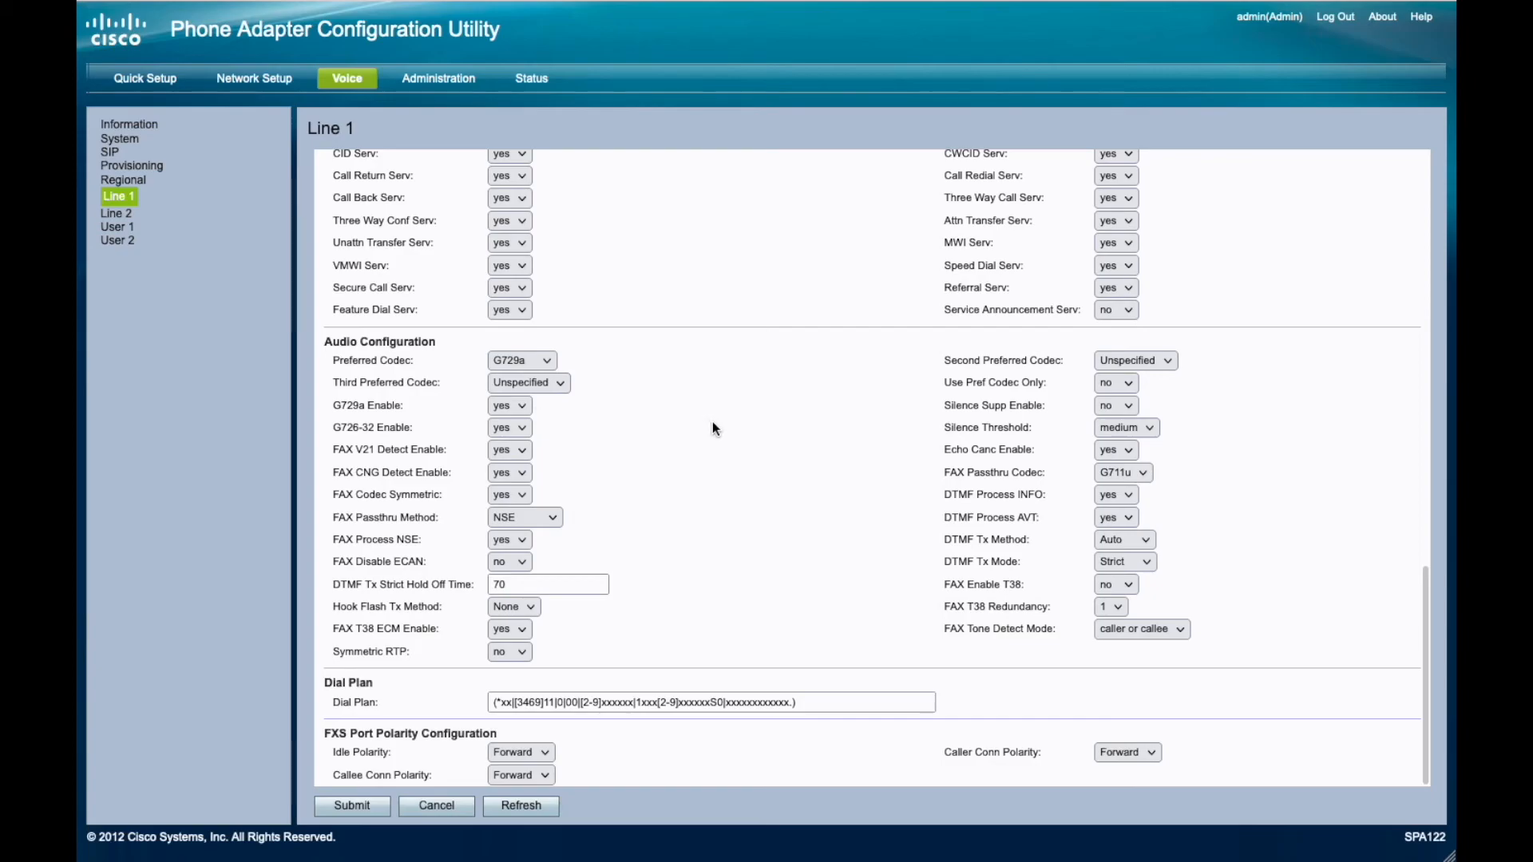